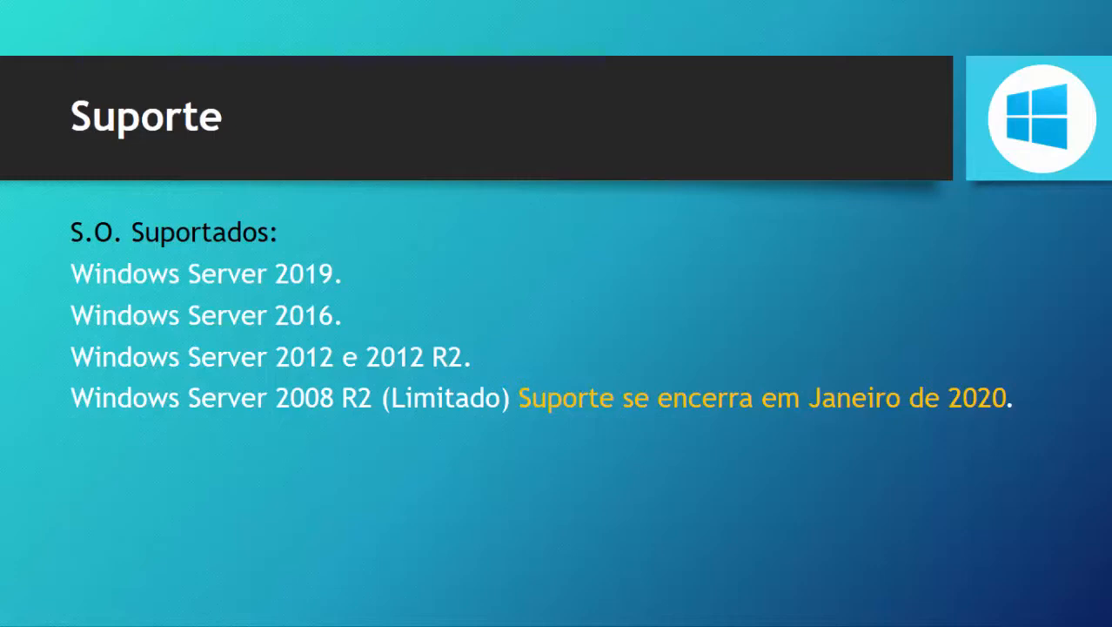
pyautogui.press('Right')
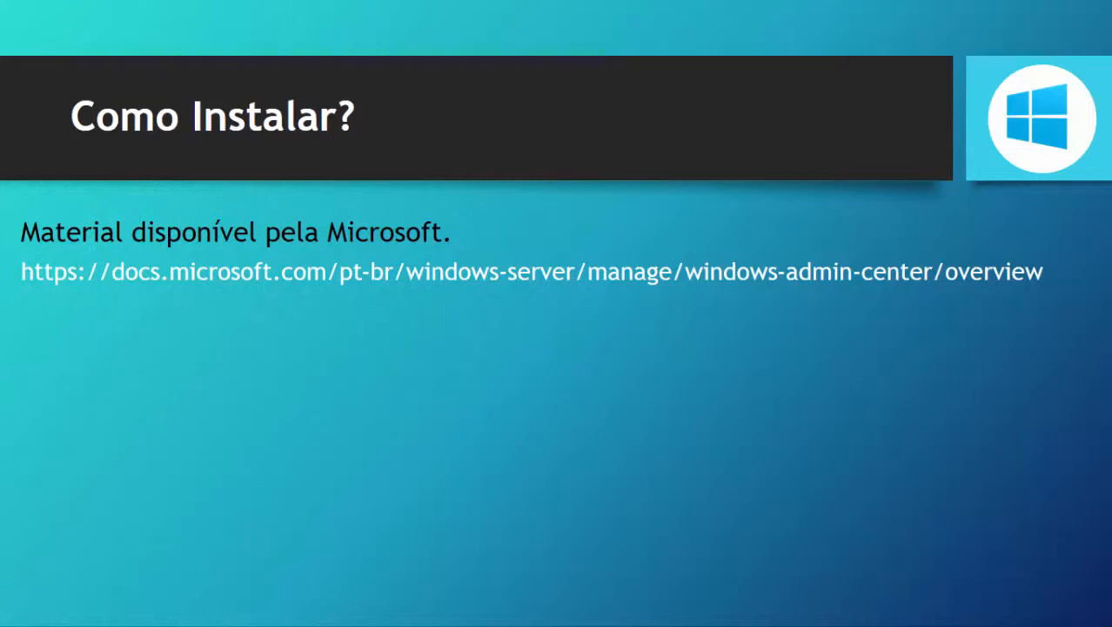
pyautogui.press('Right')
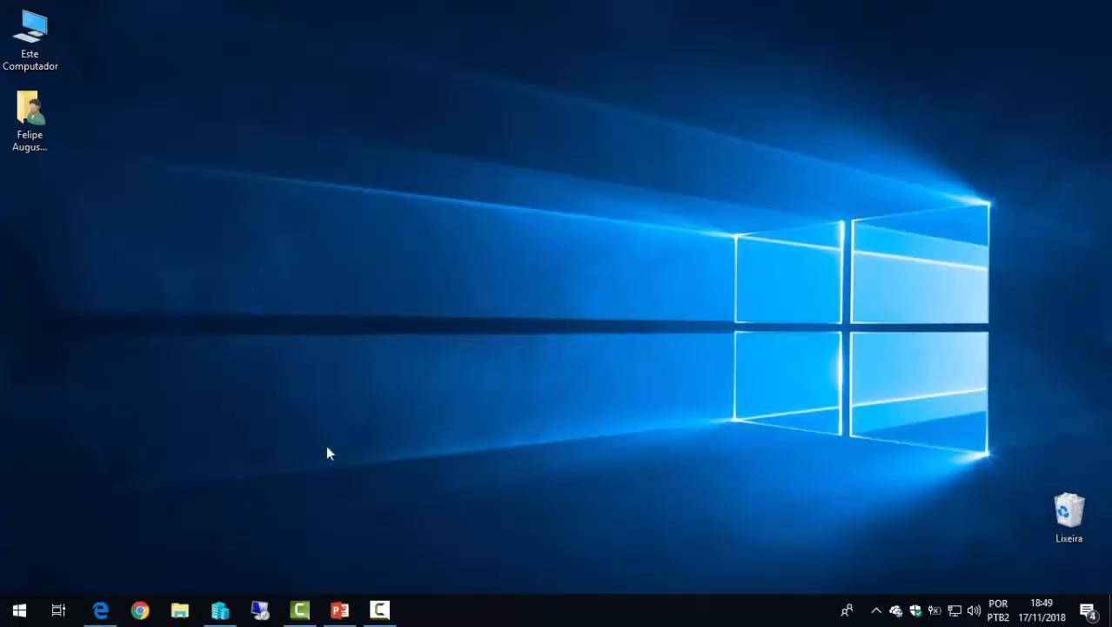
# - Connect to the WS2016 virtual machine from Hyper-V Manager at 1366 by 768 pixels and sign in with the Administrator account password
pyautogui.click(220, 609)
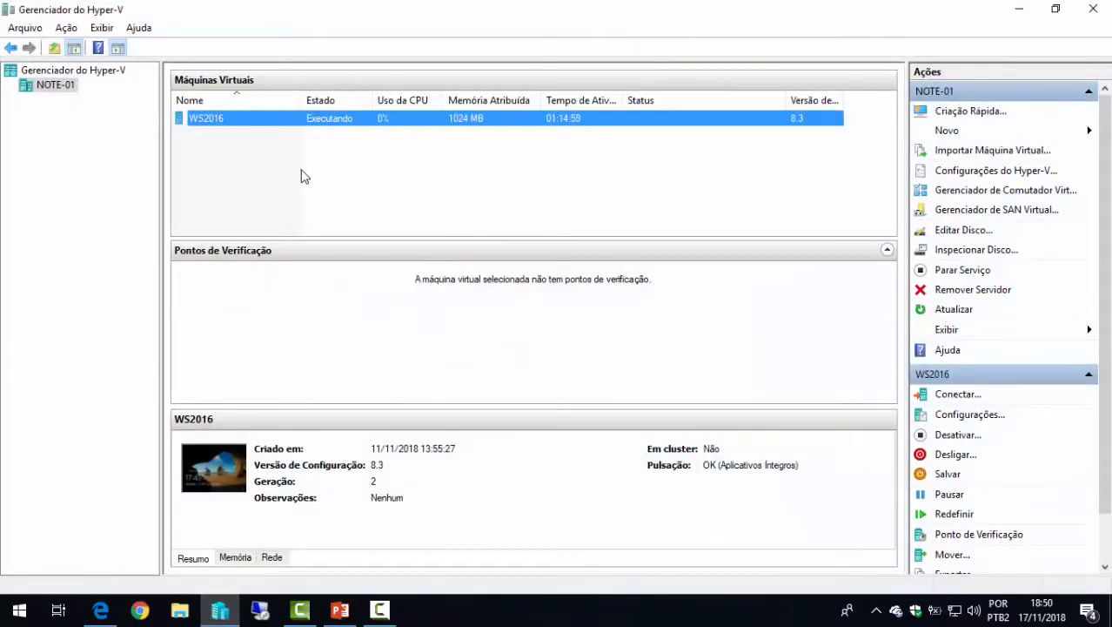
pyautogui.rightClick(293, 126)
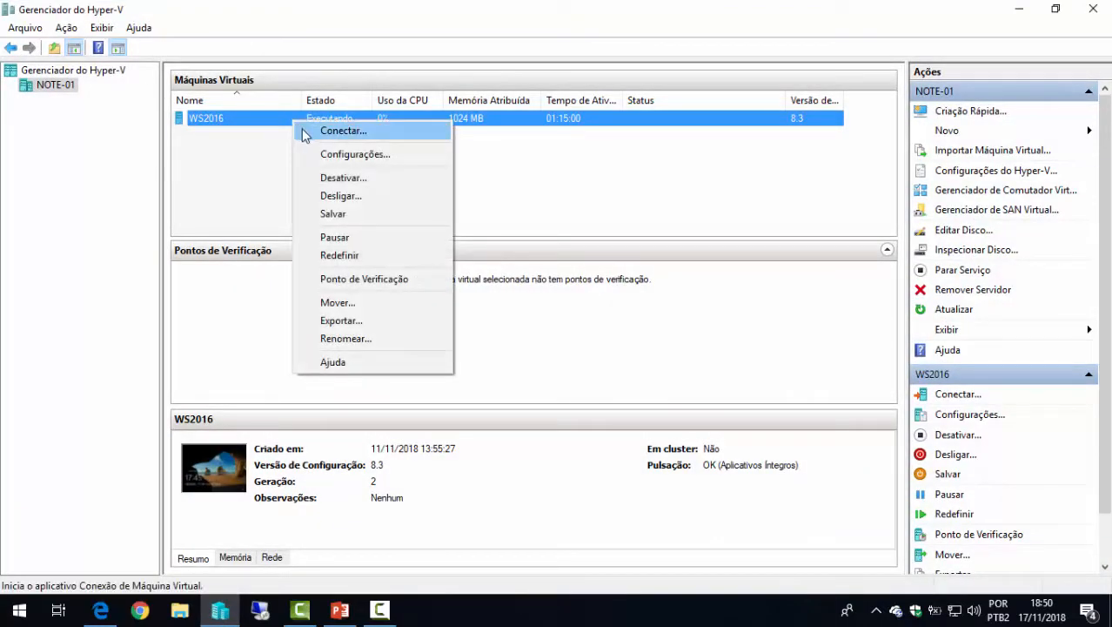
pyautogui.click(309, 132)
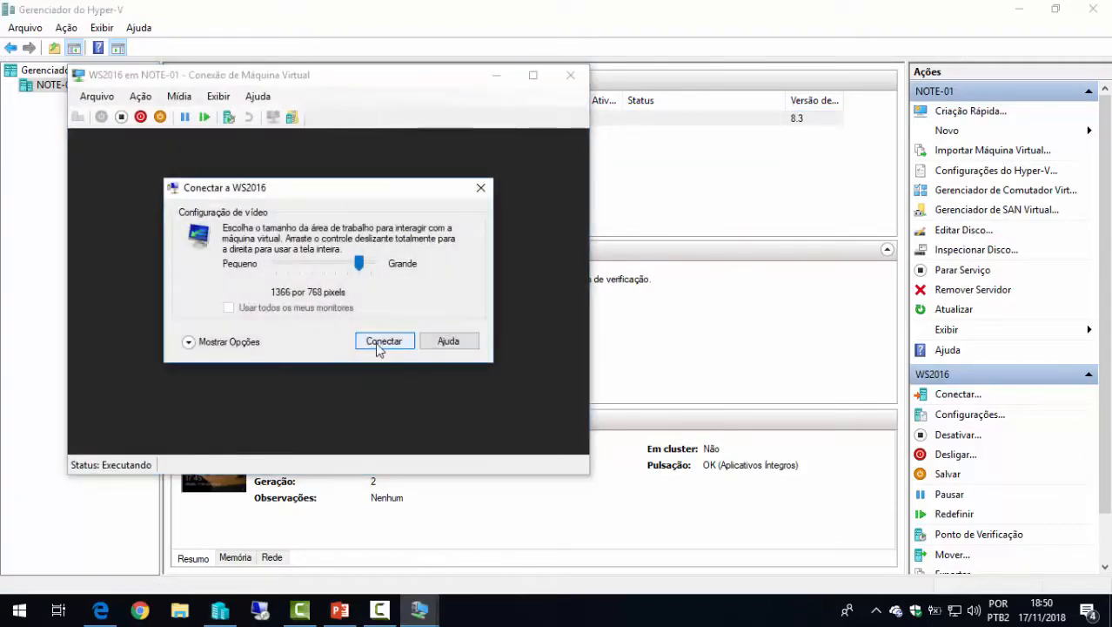
pyautogui.click(378, 342)
pyautogui.click(533, 77)
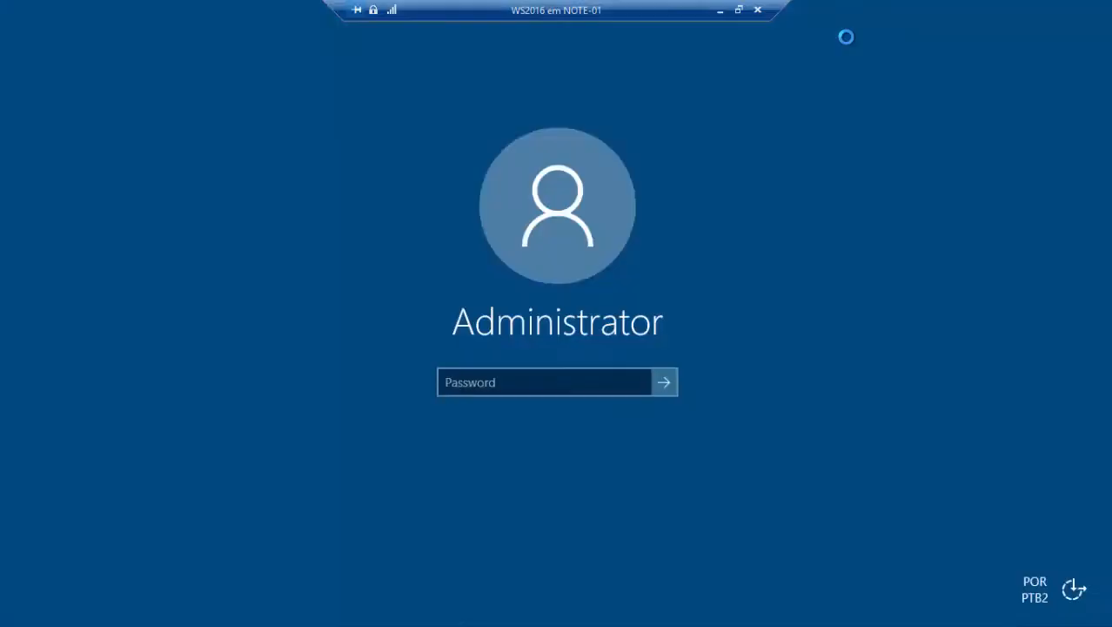
pyautogui.write('********')
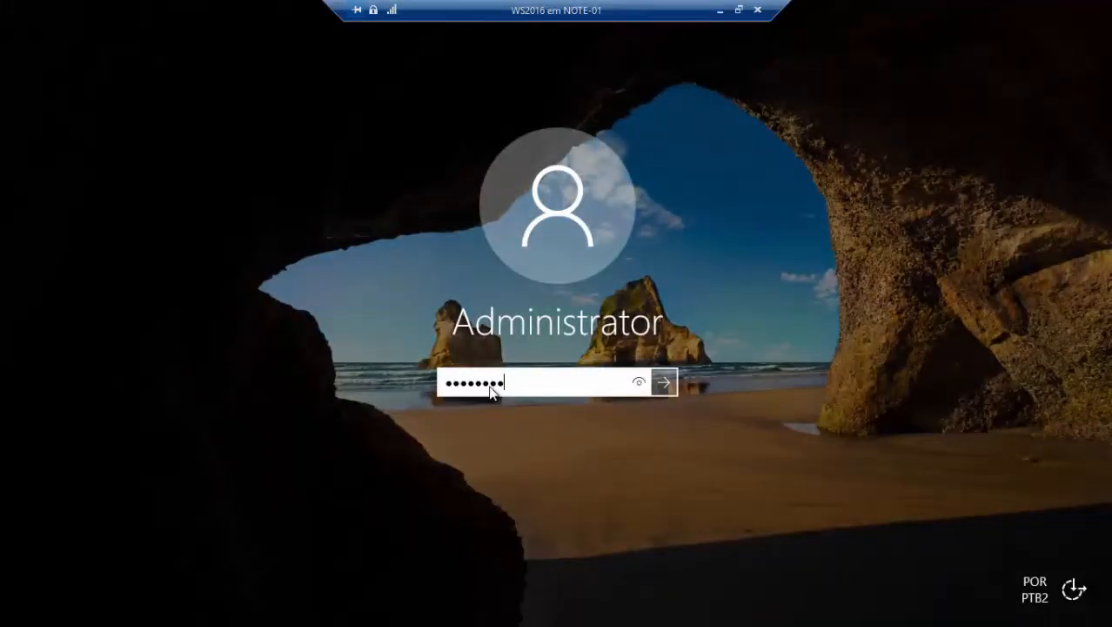
pyautogui.press('Return')
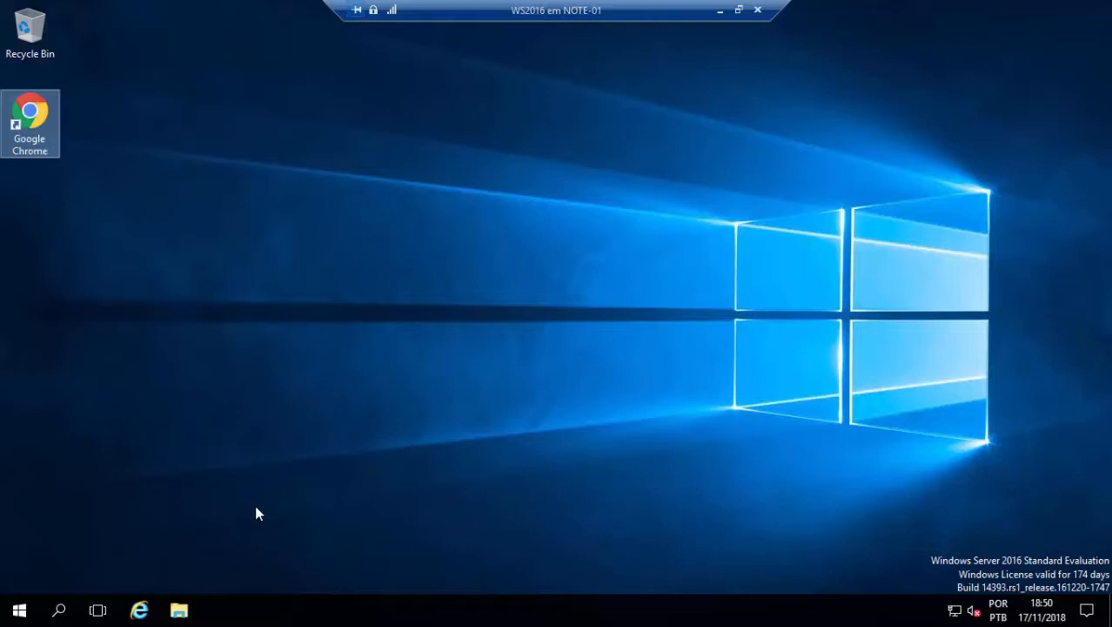
# - Open Windows Admin Center at localhost in Google Chrome and connect to the ws2016 server
pyautogui.doubleClick(36, 132)
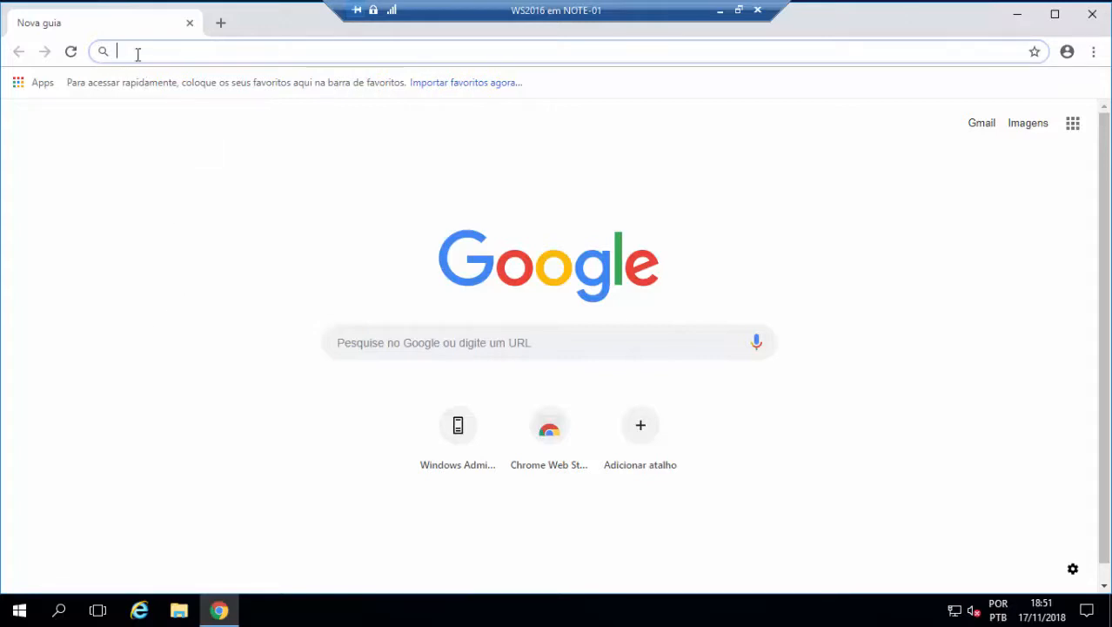
pyautogui.write('lo')
pyautogui.press('Return')
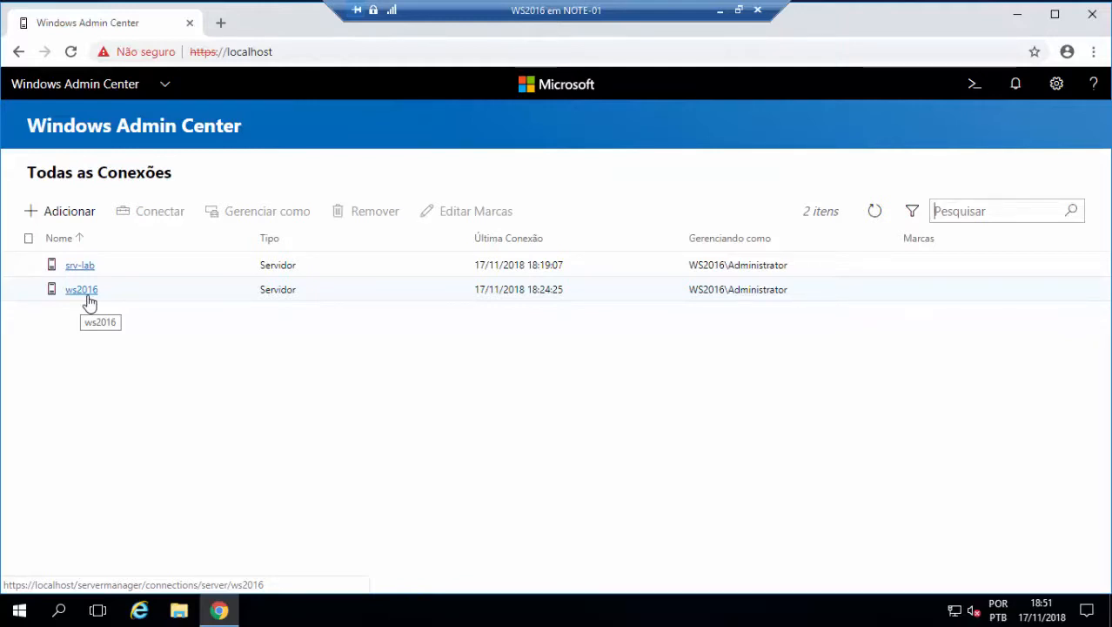
pyautogui.click(82, 290)
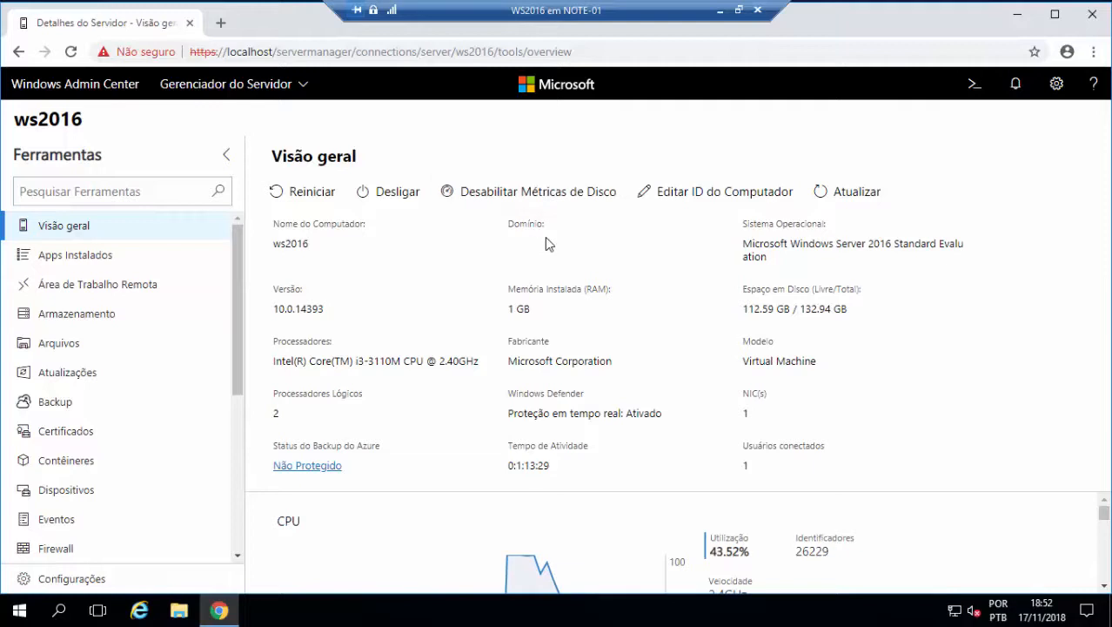
# - Review the computer name, domain and installed memory in the ws2016 server overview
pyautogui.moveTo(281, 243); pyautogui.dragTo(372, 259)
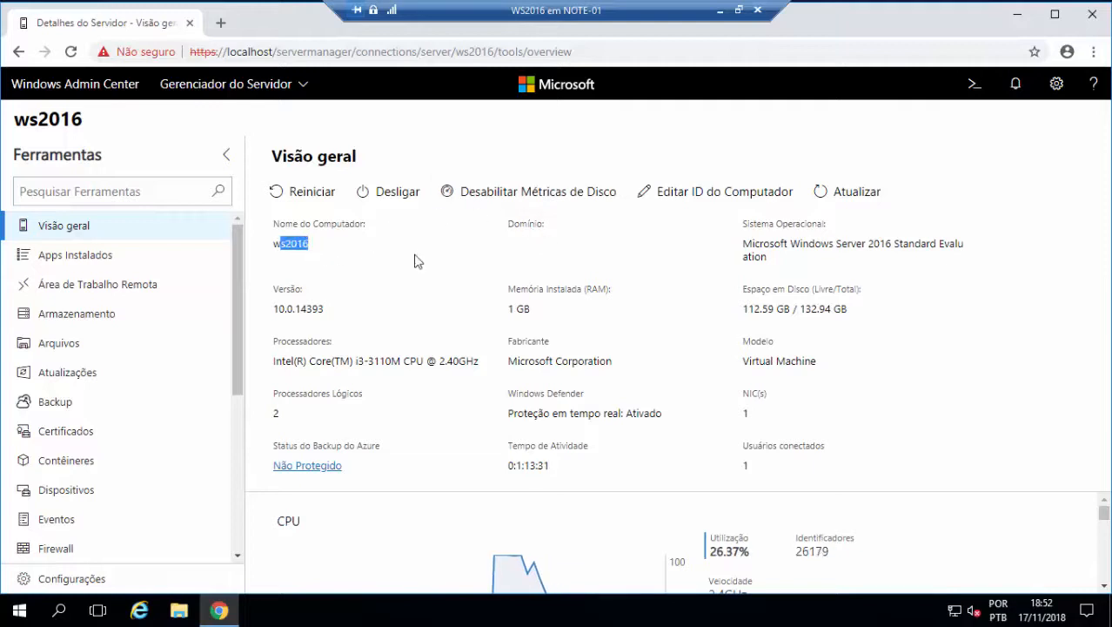
pyautogui.moveTo(511, 224); pyautogui.dragTo(558, 251)
pyautogui.click(558, 251)
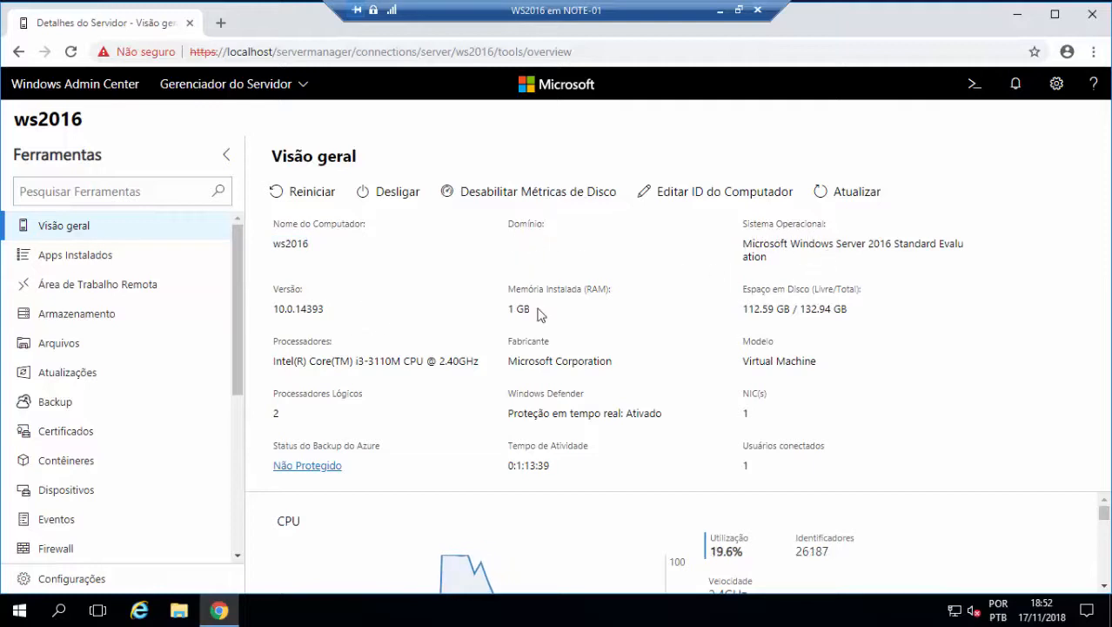
pyautogui.moveTo(535, 312); pyautogui.dragTo(514, 306)
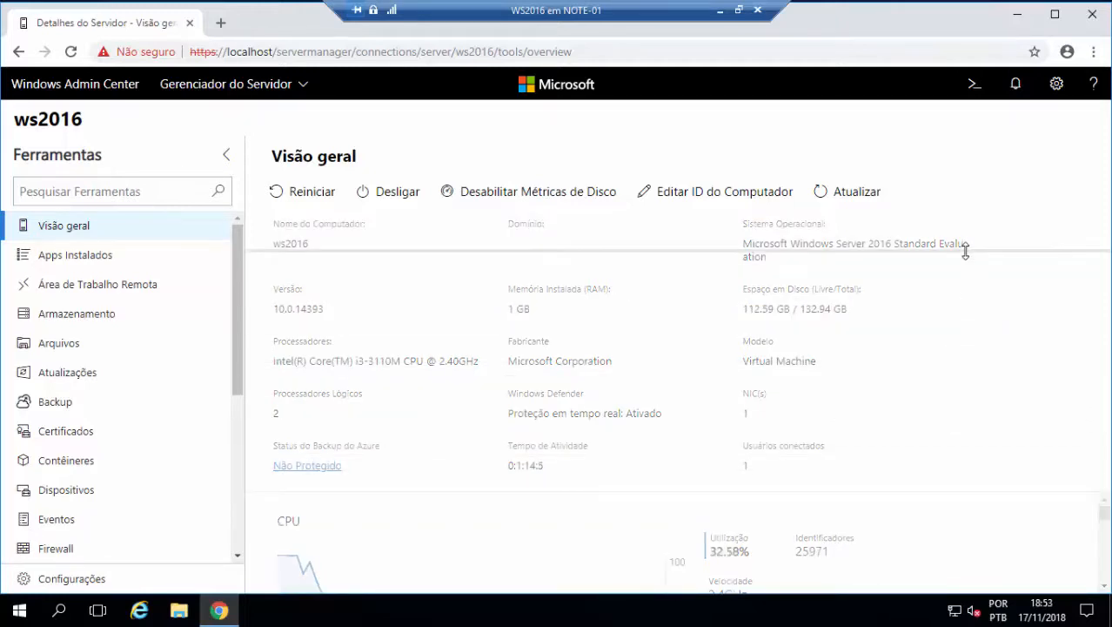
# - Enlarge the performance area of the overview and examine the CPU, memory, Ethernet and disk charts
pyautogui.moveTo(966, 252); pyautogui.dragTo(964, 251)
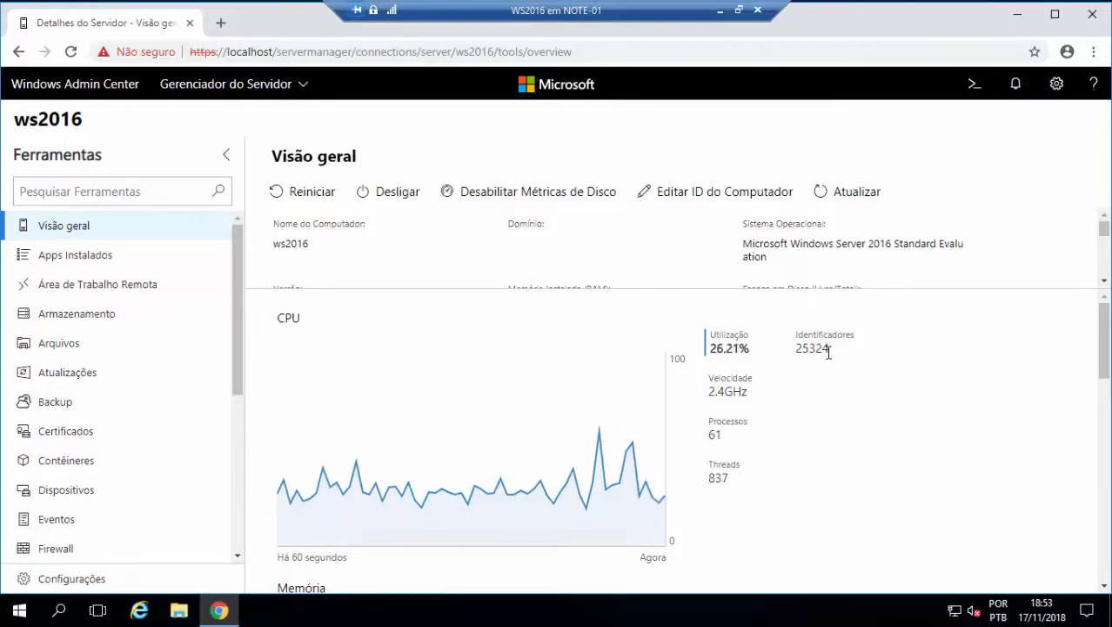
pyautogui.scroll(-2, 585, 407)
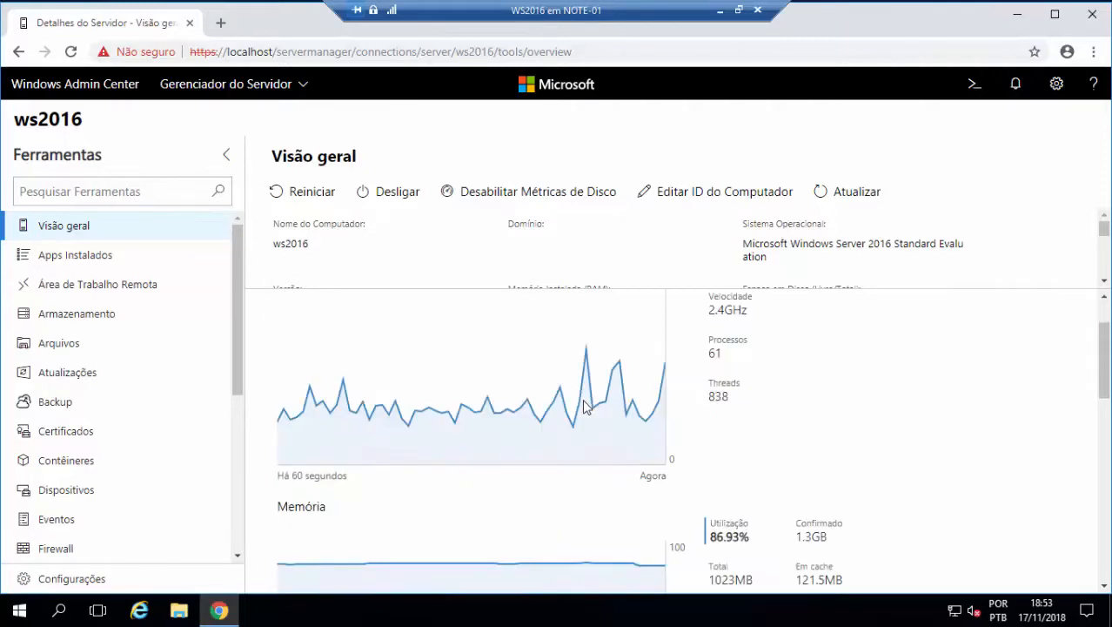
pyautogui.scroll(-1, 585, 407)
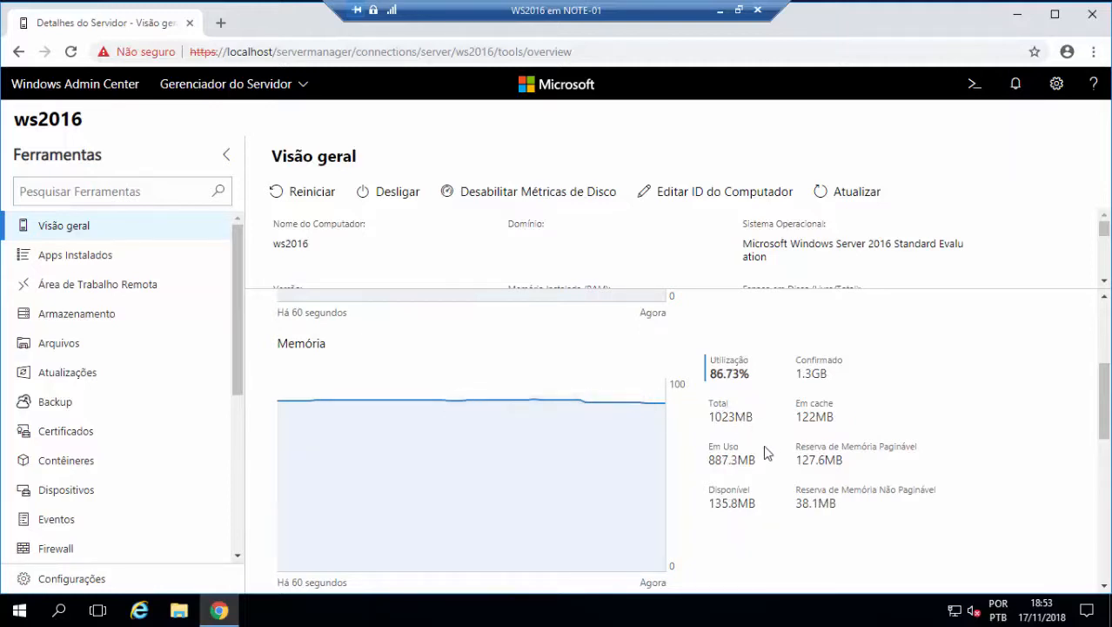
pyautogui.scroll(-4, 616, 457)
pyautogui.scroll(1, 626, 448)
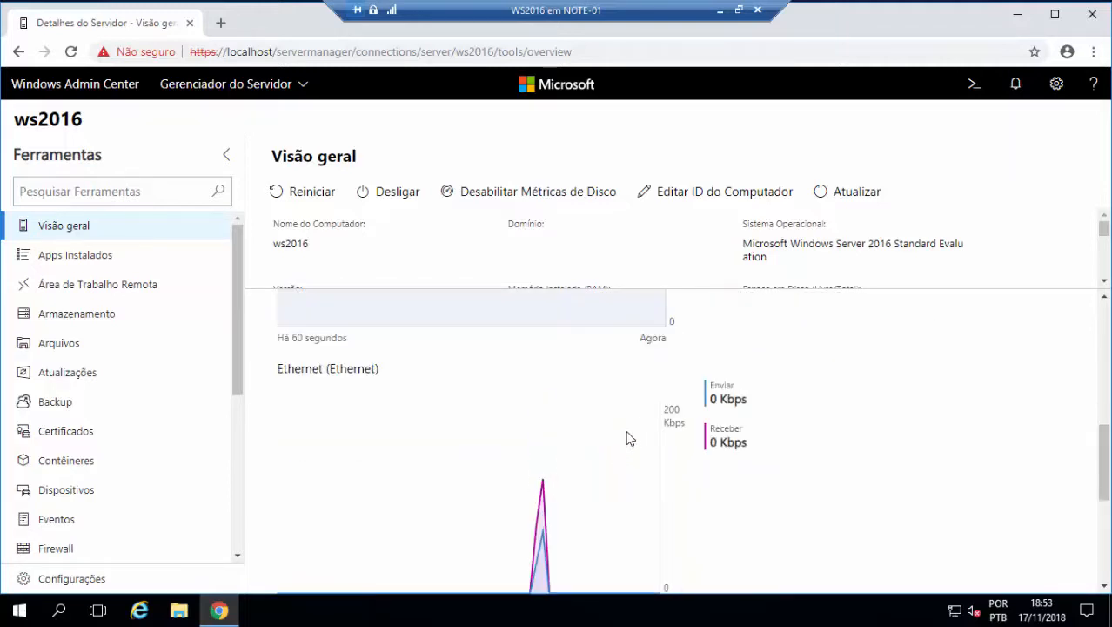
pyautogui.moveTo(1104, 447); pyautogui.dragTo(1107, 465)
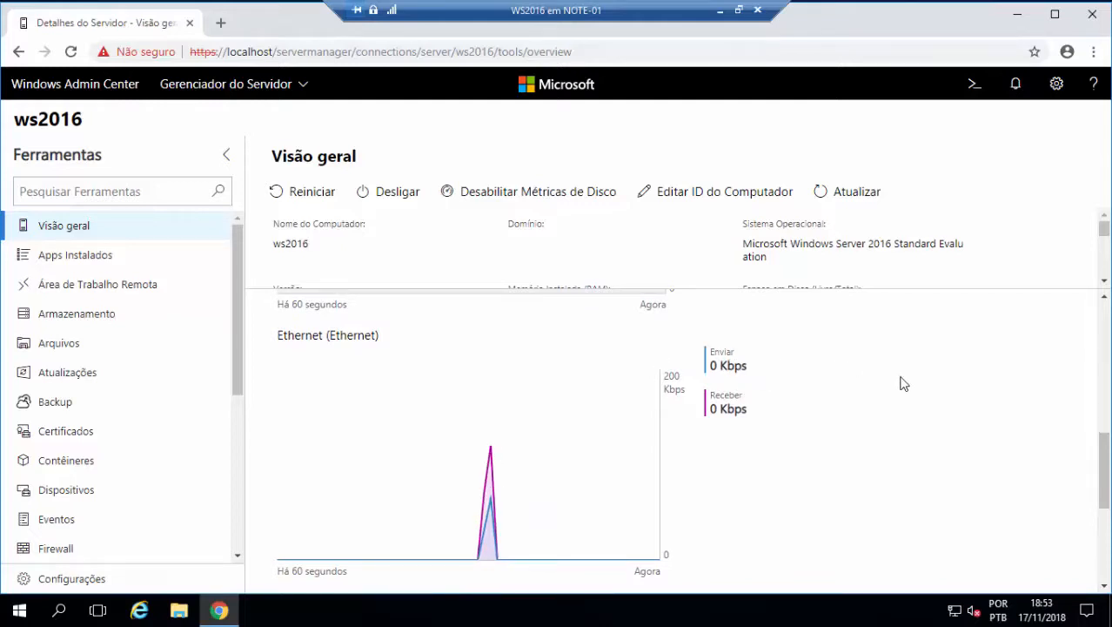
pyautogui.moveTo(1097, 464); pyautogui.dragTo(1098, 528)
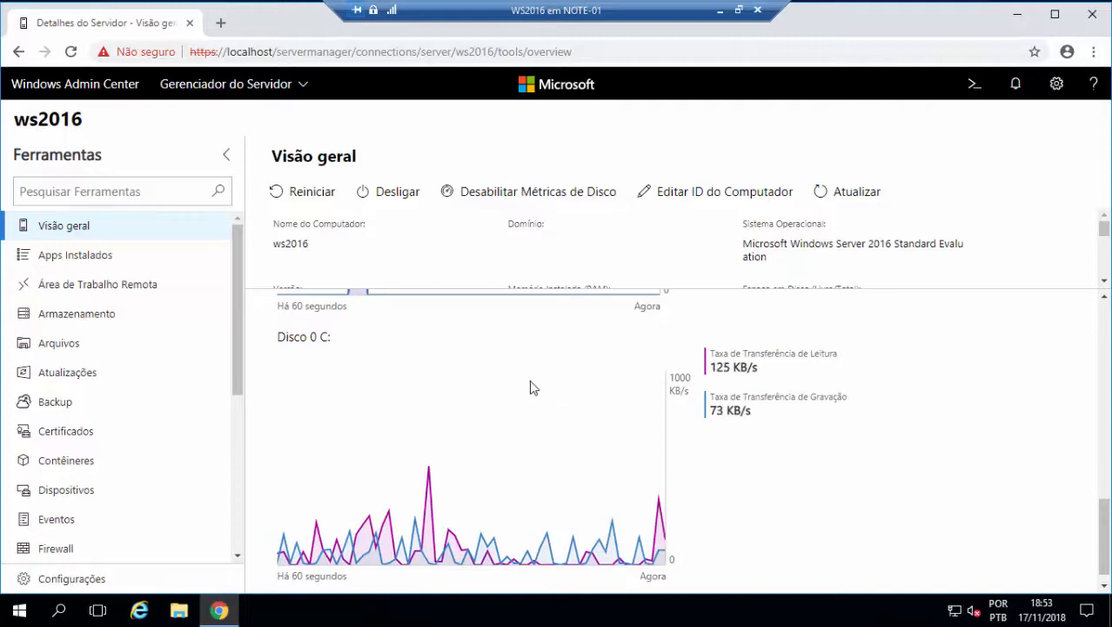
# - List the server's installed apps and view the properties of Google Chrome and Windows Admin Center
pyautogui.click(101, 264)
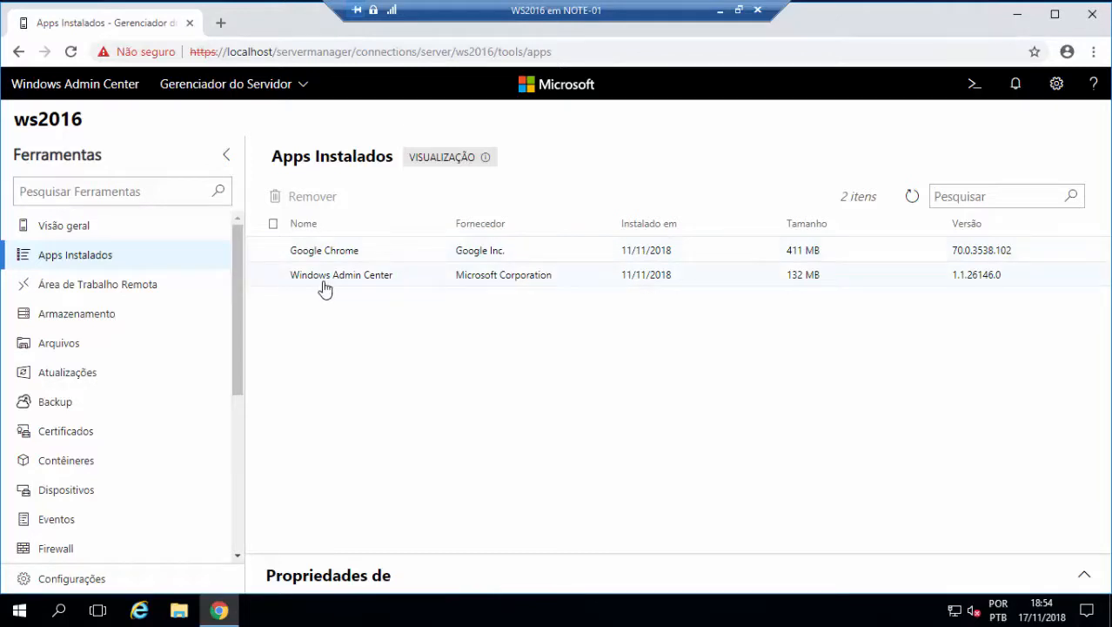
pyautogui.click(312, 258)
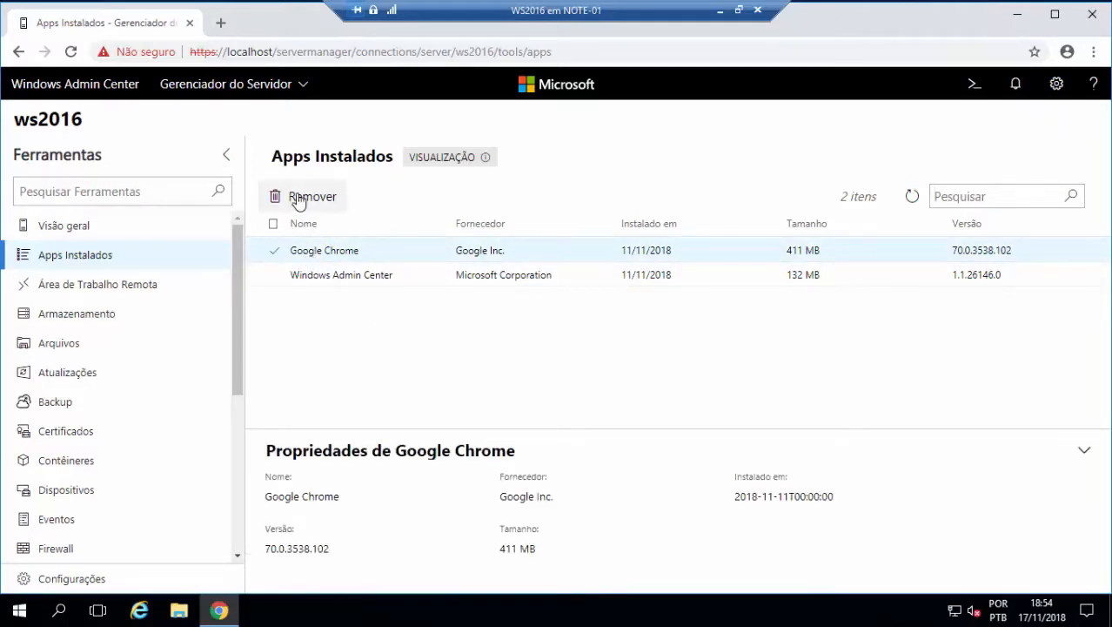
pyautogui.click(295, 279)
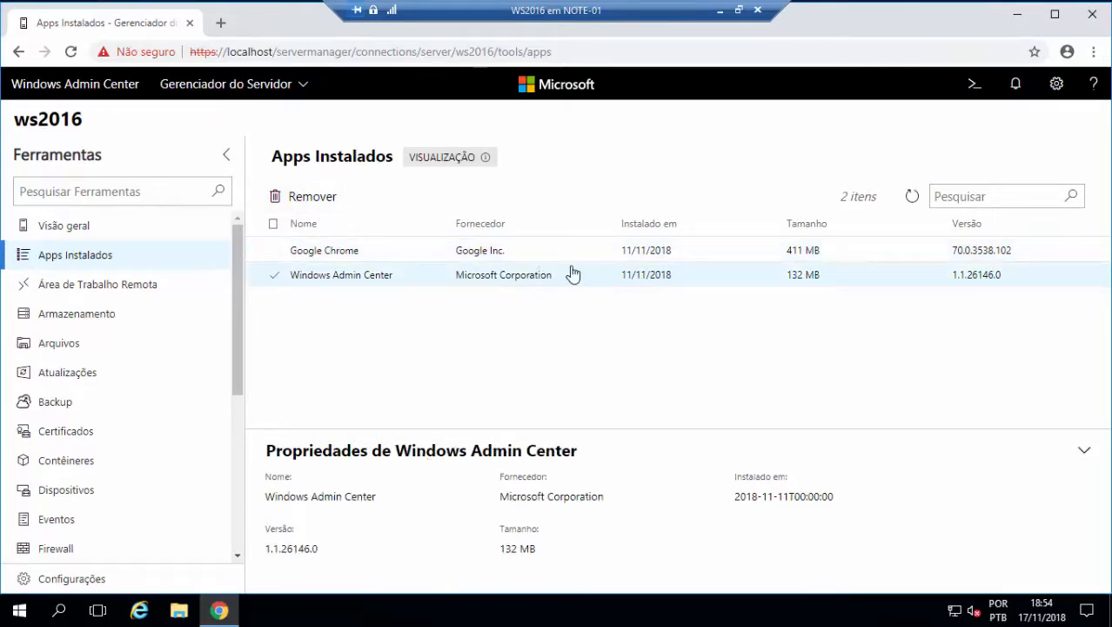
pyautogui.click(307, 258)
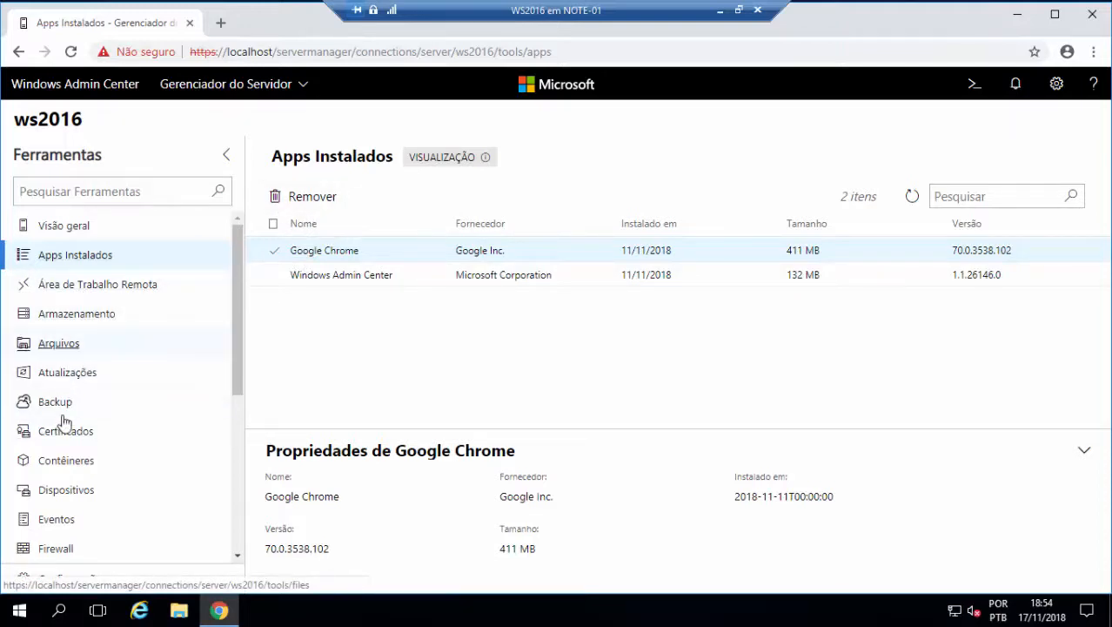
# - View the server's storage disks and browse the contents of drive C: in its files
pyautogui.moveTo(239, 339); pyautogui.dragTo(247, 305)
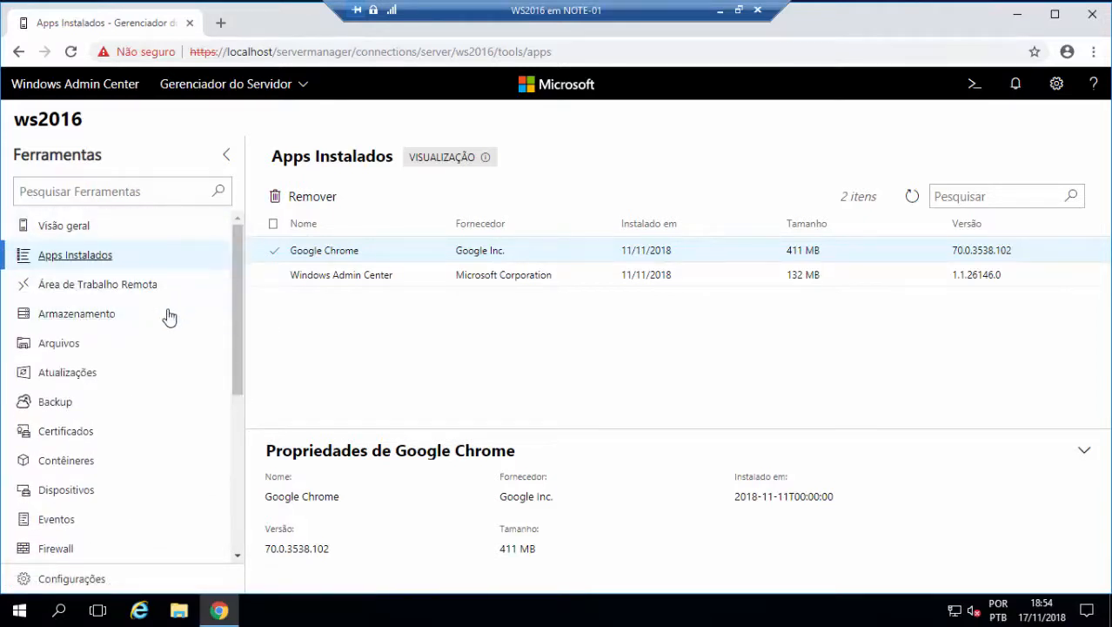
pyautogui.click(86, 323)
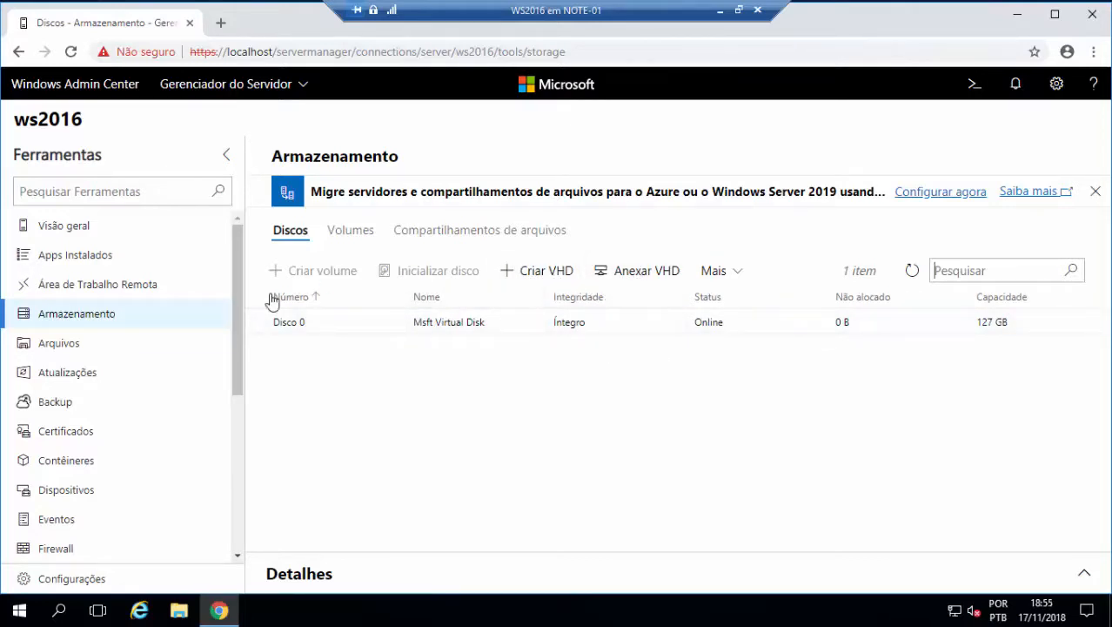
pyautogui.click(59, 344)
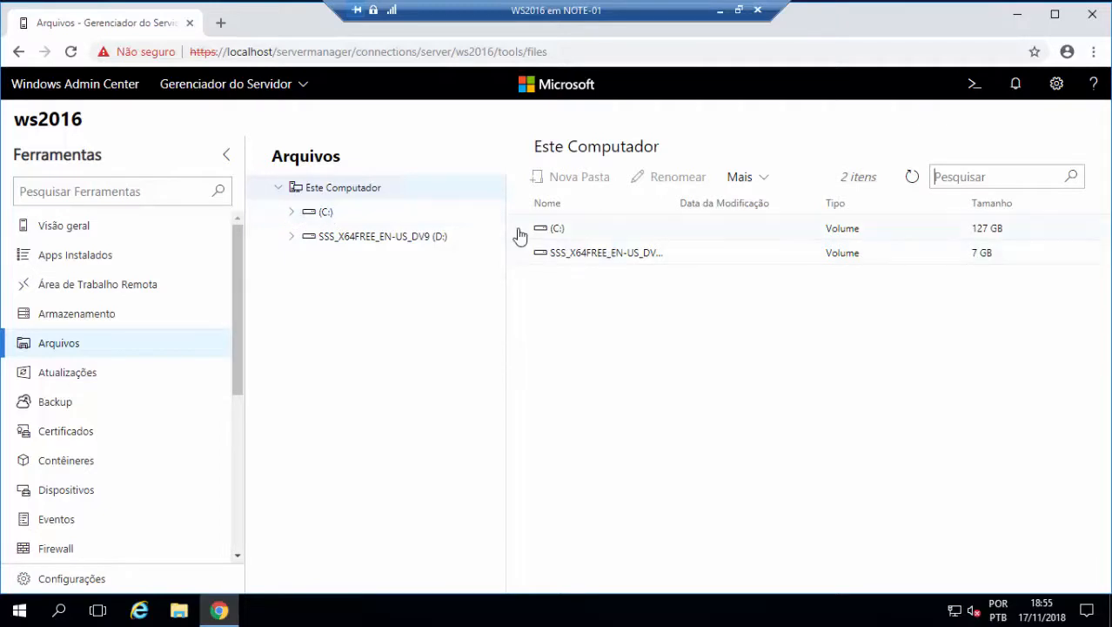
pyautogui.click(336, 215)
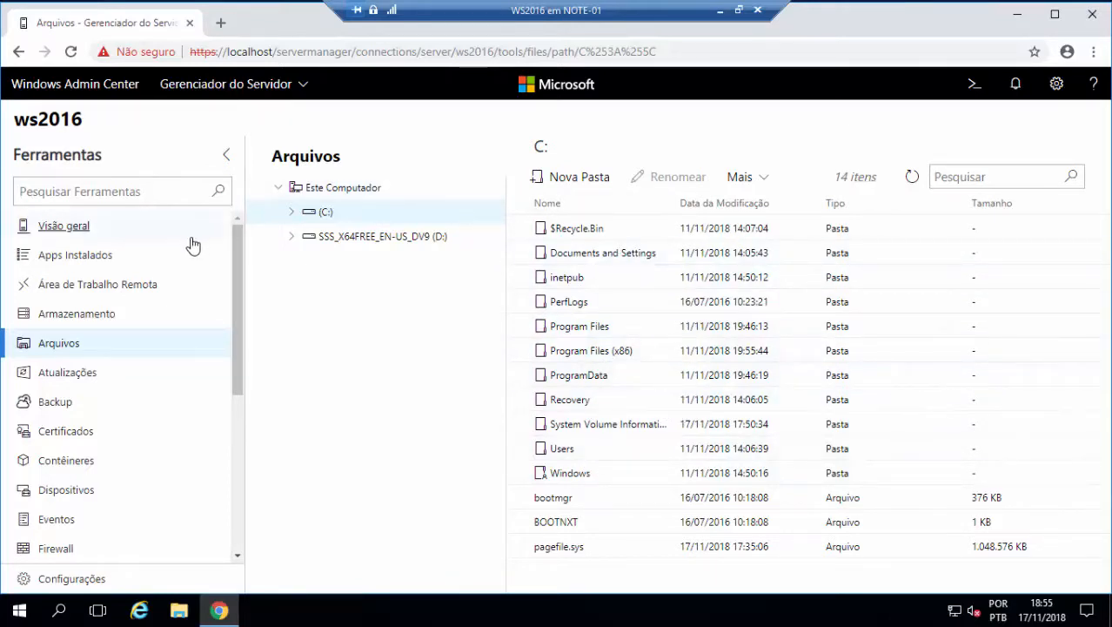
# - Check the server's available Windows updates and open its certificate overview
pyautogui.click(78, 376)
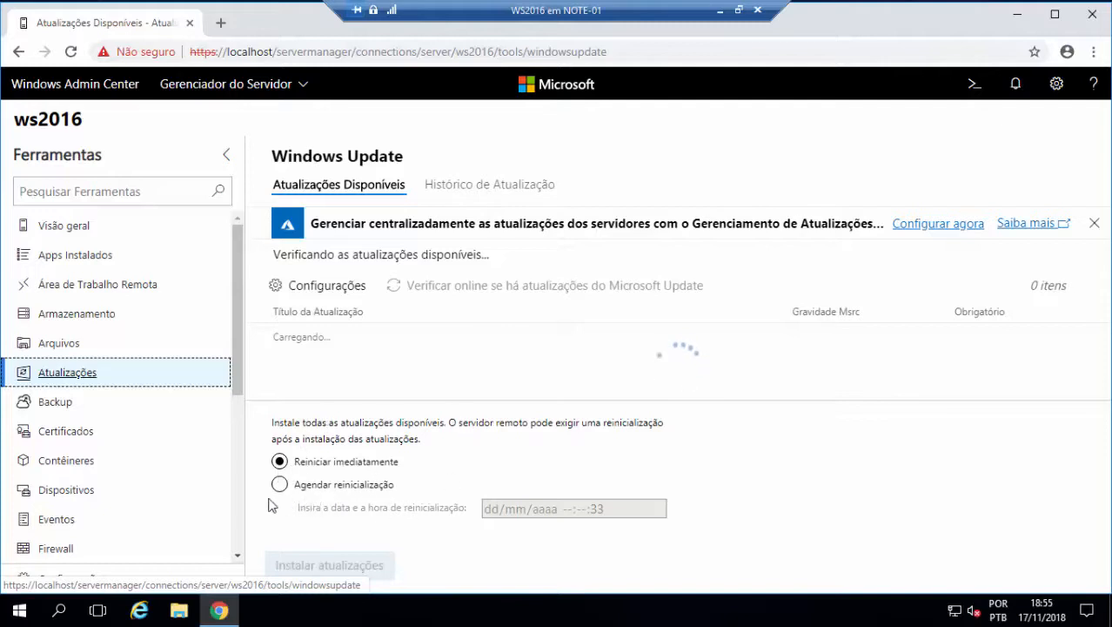
pyautogui.click(84, 437)
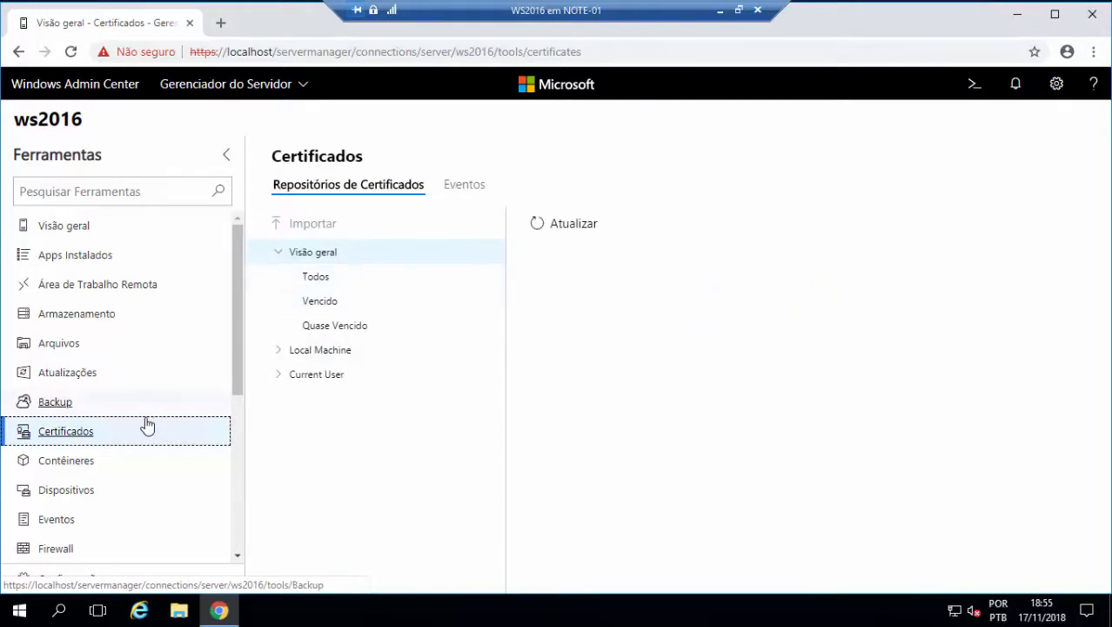
# - View the server's event log channels and its device list, expanding the video adapters category and examining the remaining categories
pyautogui.scroll(-2, 148, 424)
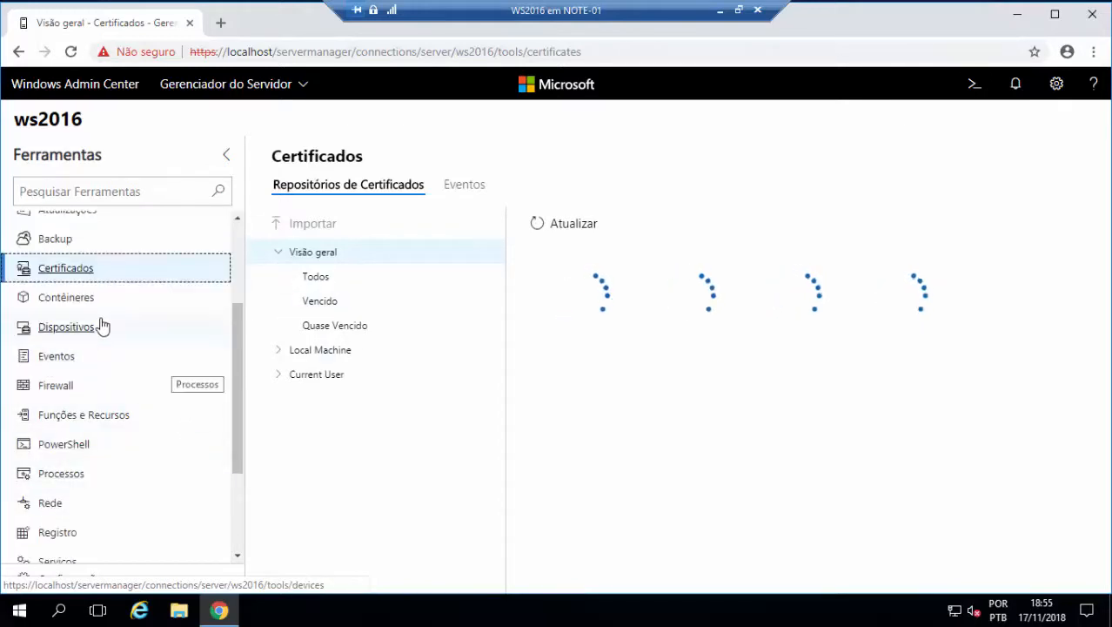
pyautogui.click(71, 360)
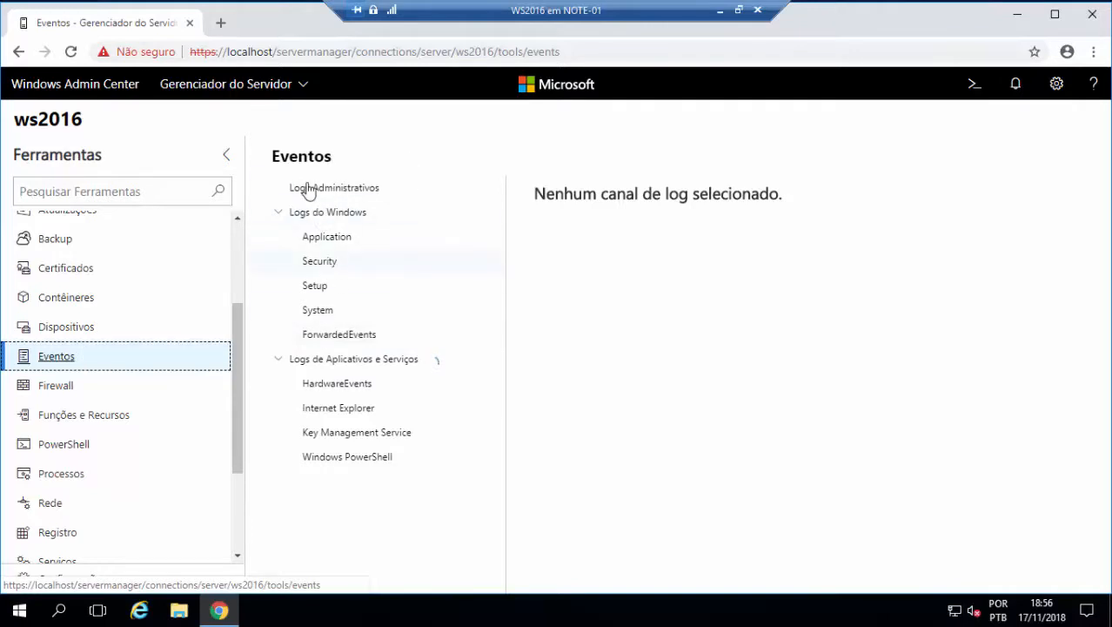
pyautogui.click(76, 337)
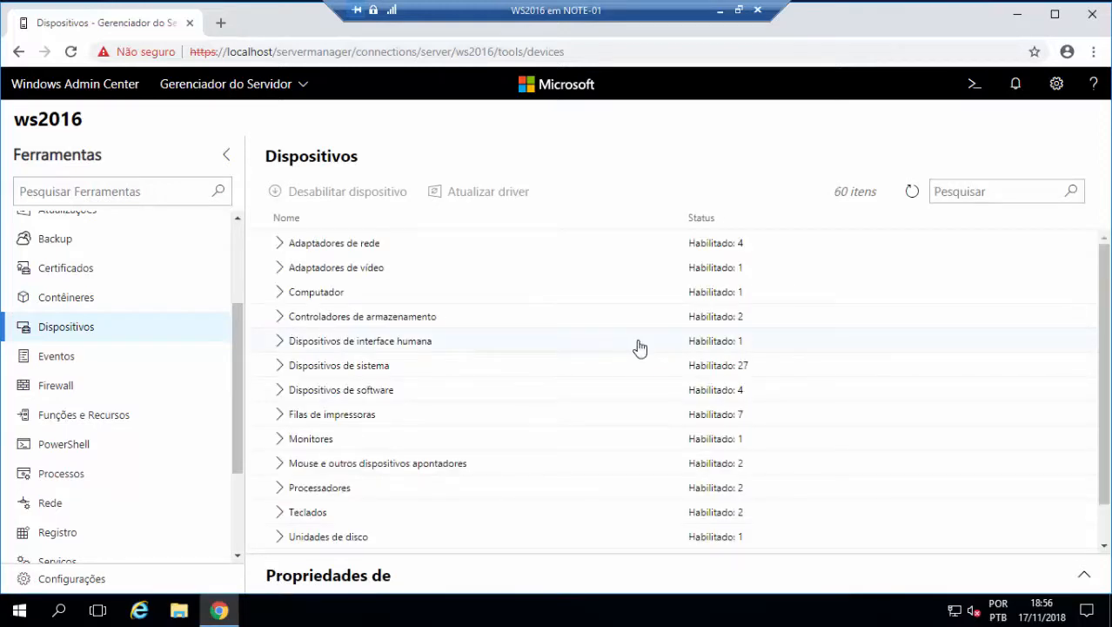
pyautogui.click(279, 270)
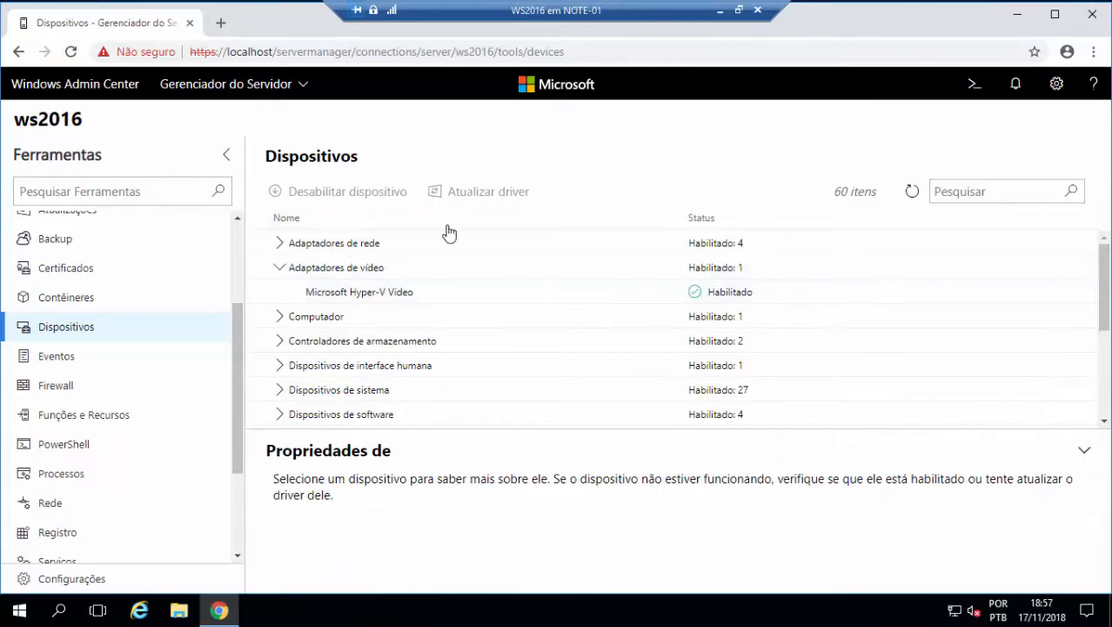
pyautogui.scroll(-3, 383, 366)
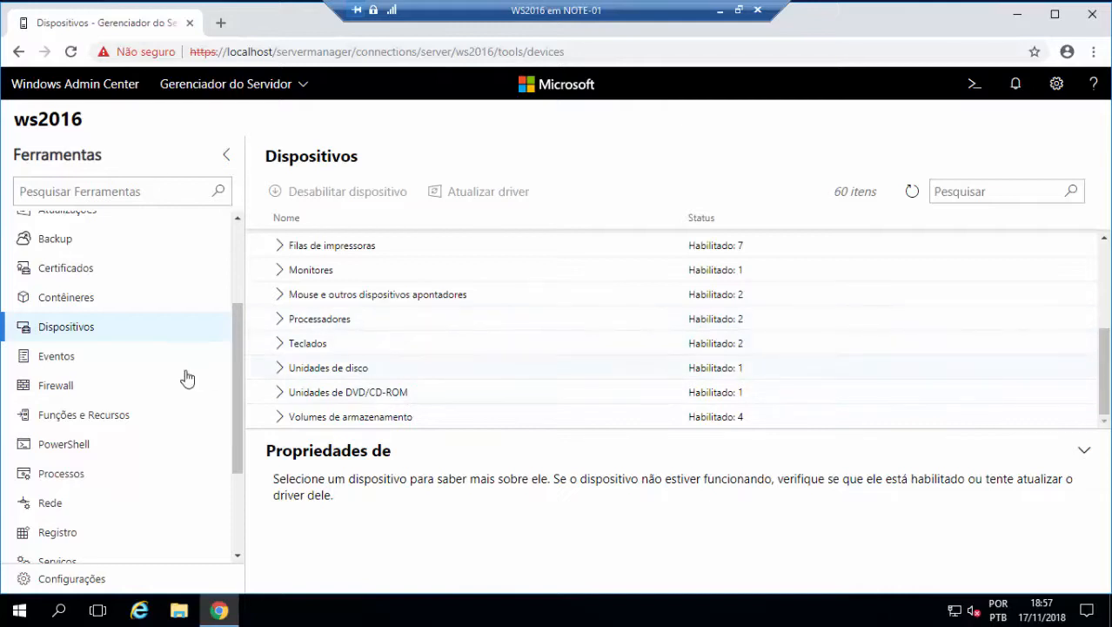
# - View the server's firewall profile overview and browse its list of roles and features
pyautogui.click(55, 387)
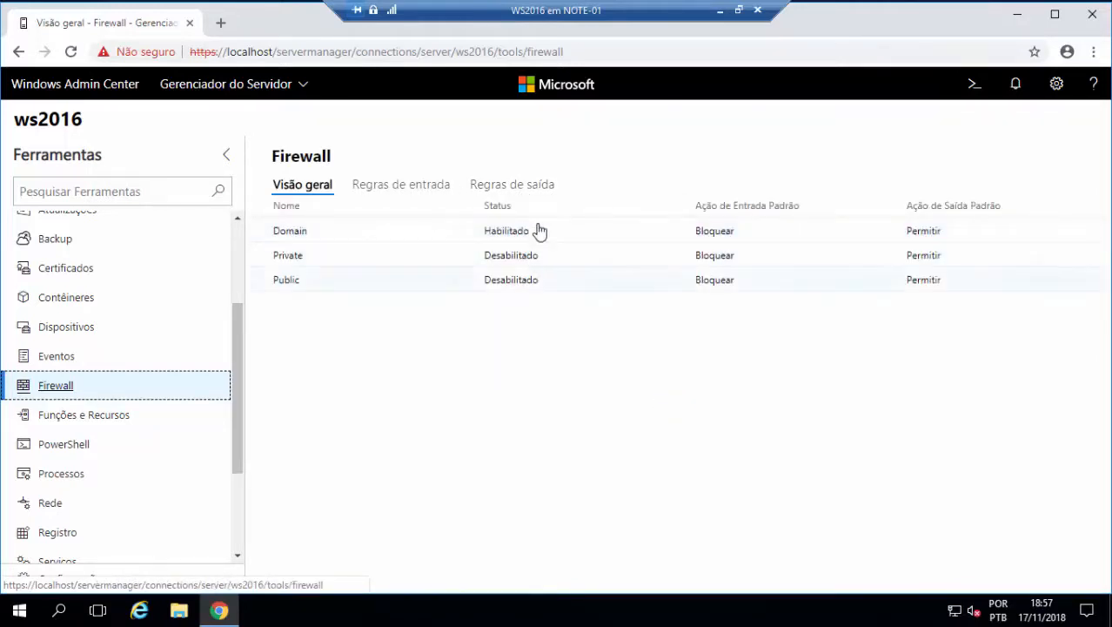
pyautogui.click(102, 425)
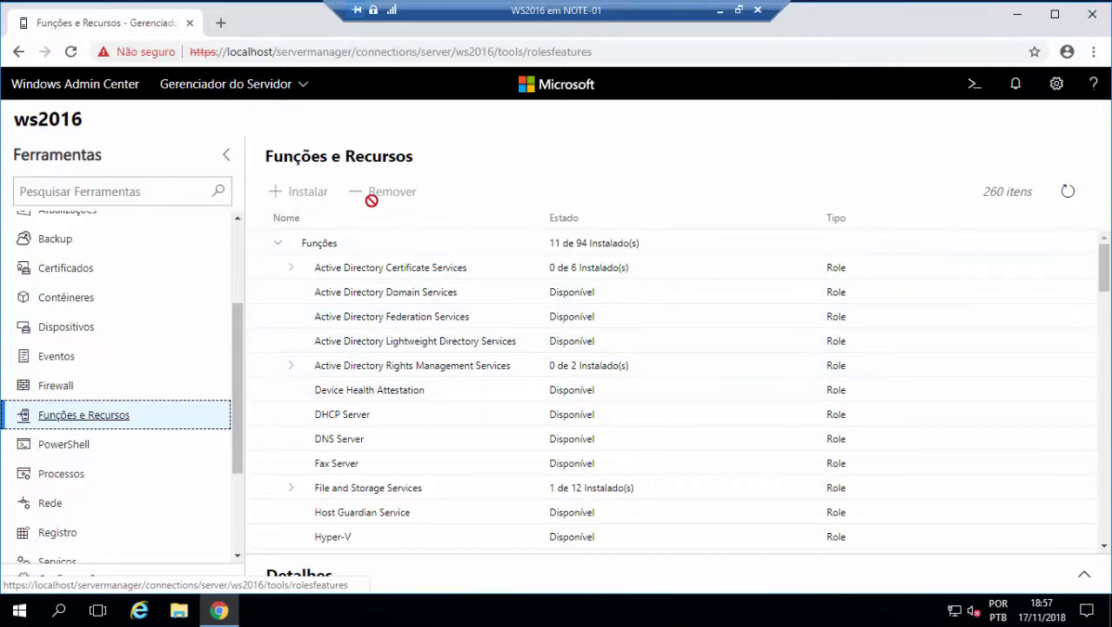
pyautogui.scroll(-5, 492, 367)
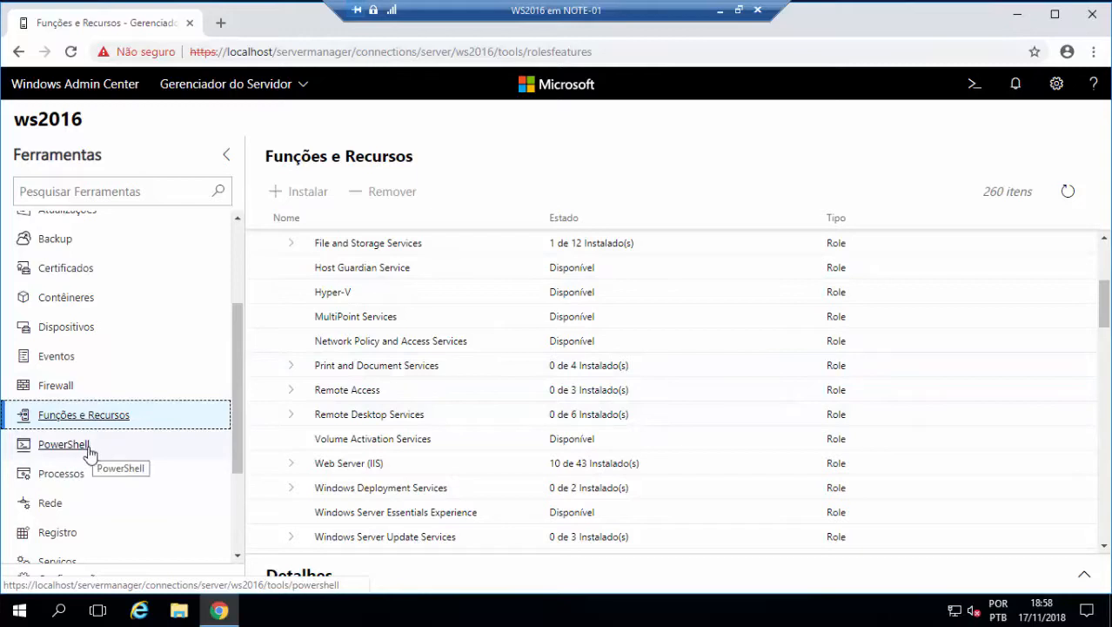
# - View the server's running processes and open its network overview
pyautogui.click(68, 475)
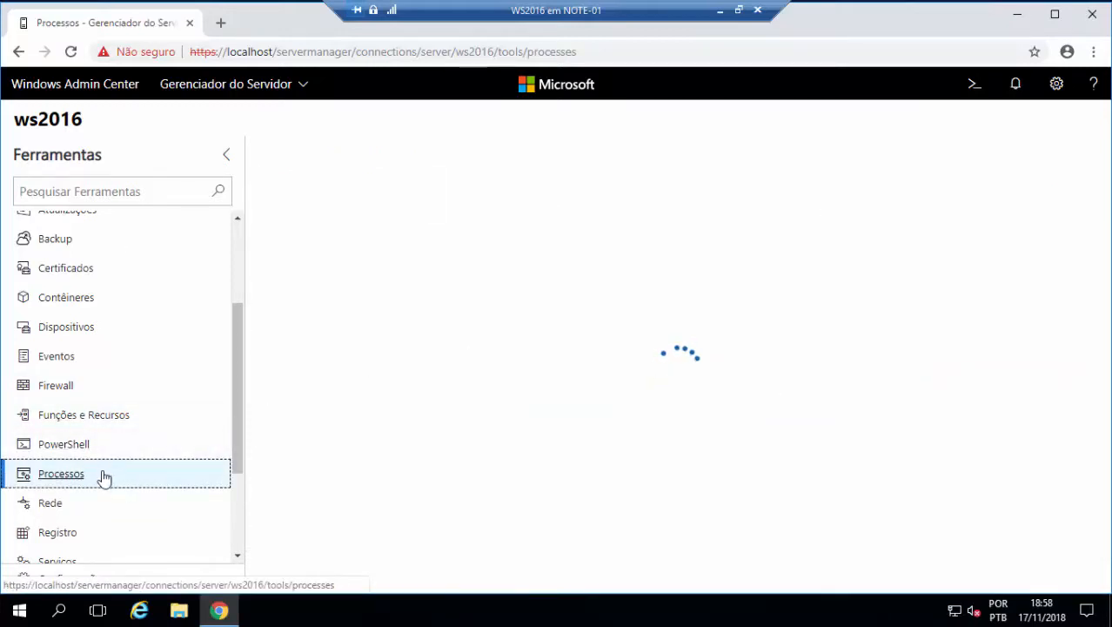
pyautogui.scroll(-2, 113, 457)
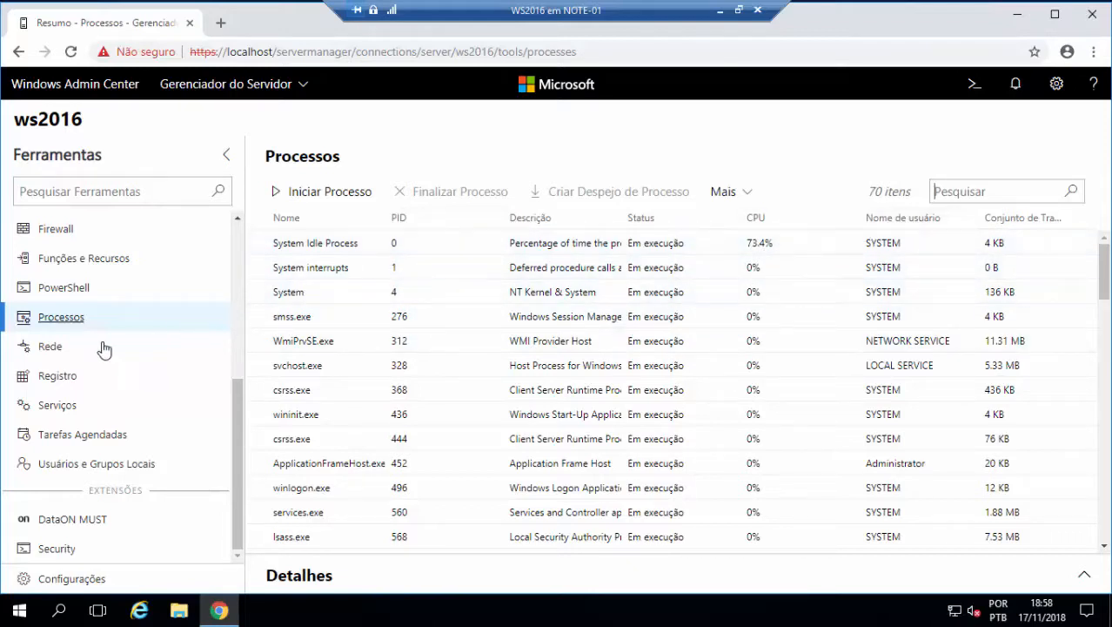
pyautogui.click(51, 349)
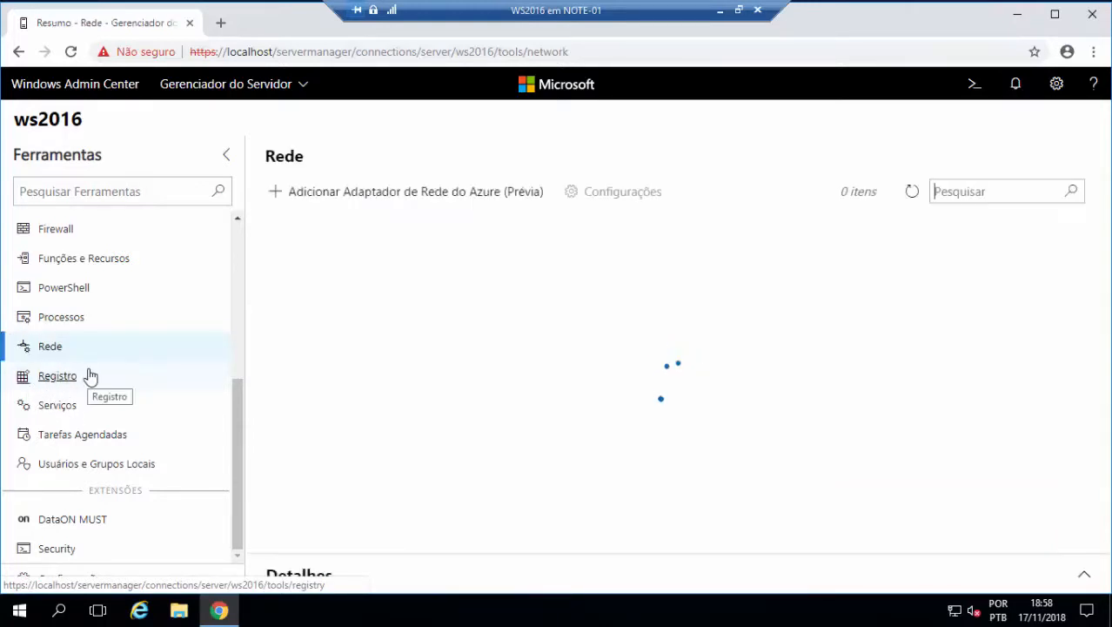
# - View the server's services and look through the full list of management tools
pyautogui.click(62, 403)
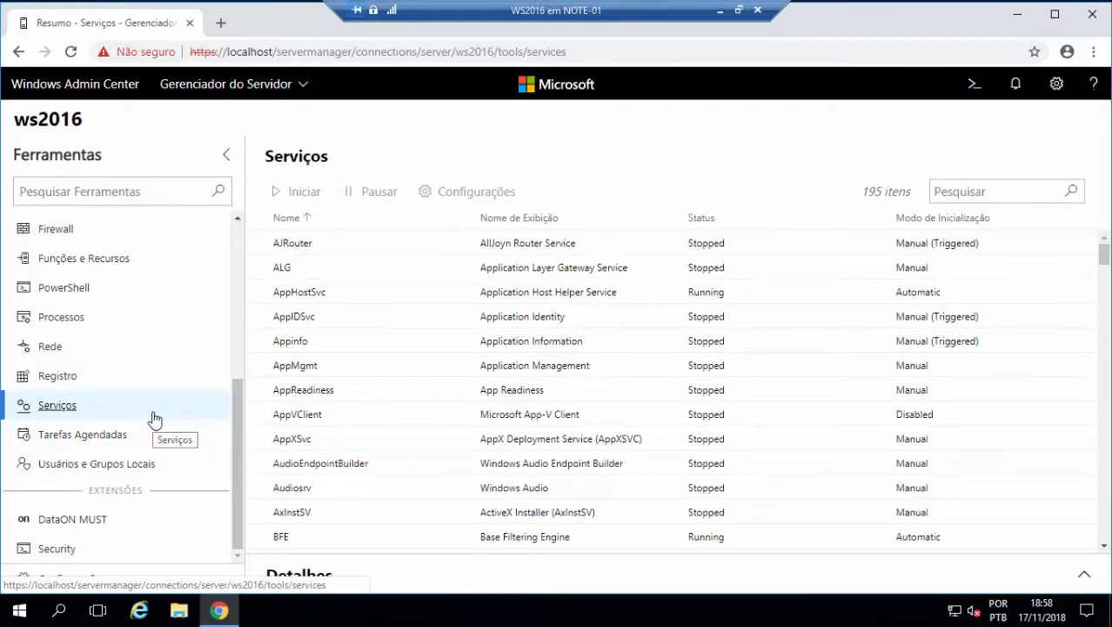
pyautogui.scroll(4, 154, 420)
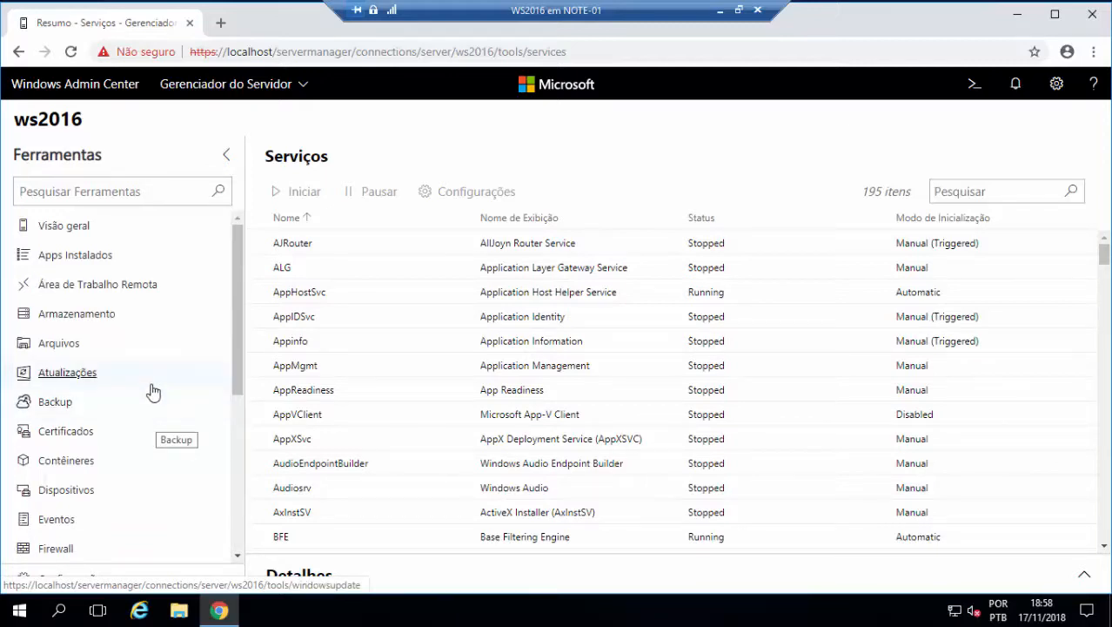
pyautogui.scroll(-4, 151, 392)
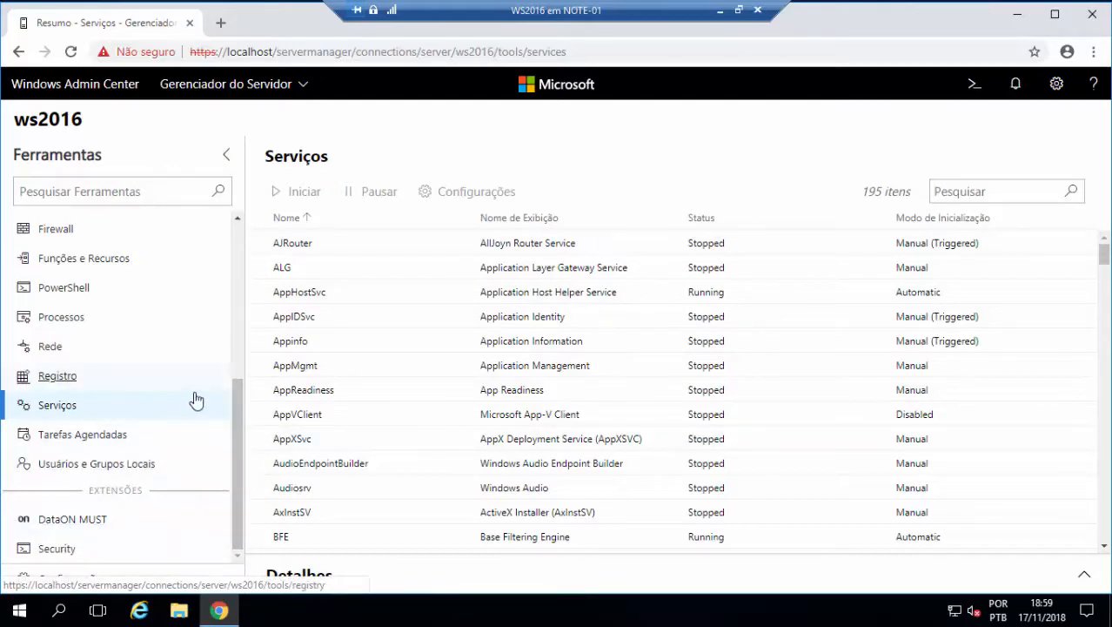
pyautogui.scroll(4, 192, 403)
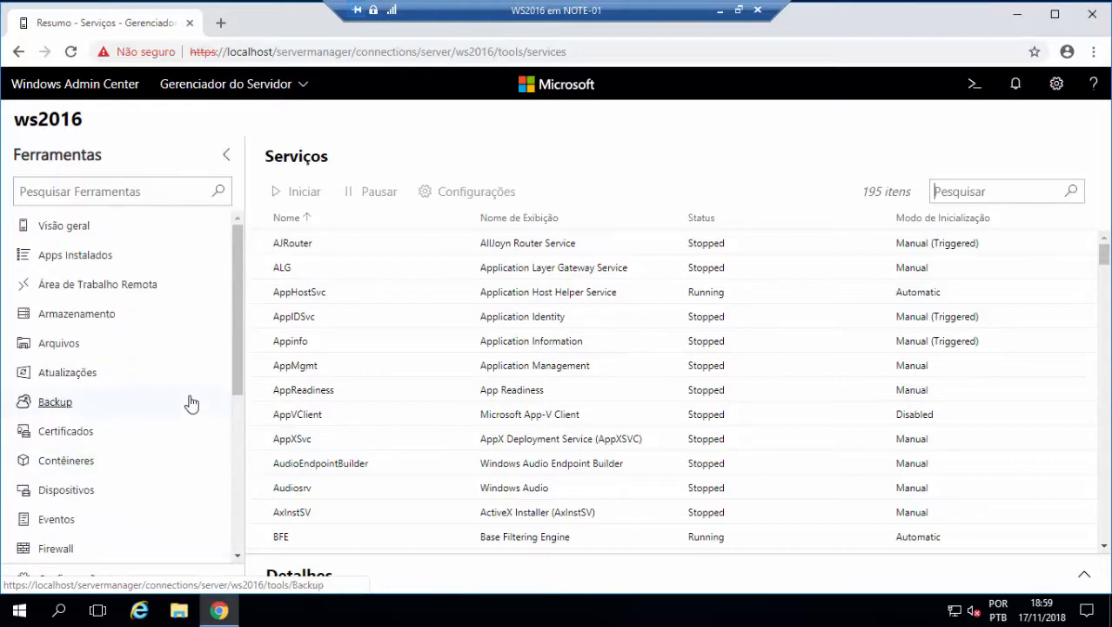
pyautogui.scroll(-4, 192, 403)
pyautogui.scroll(-3, 204, 423)
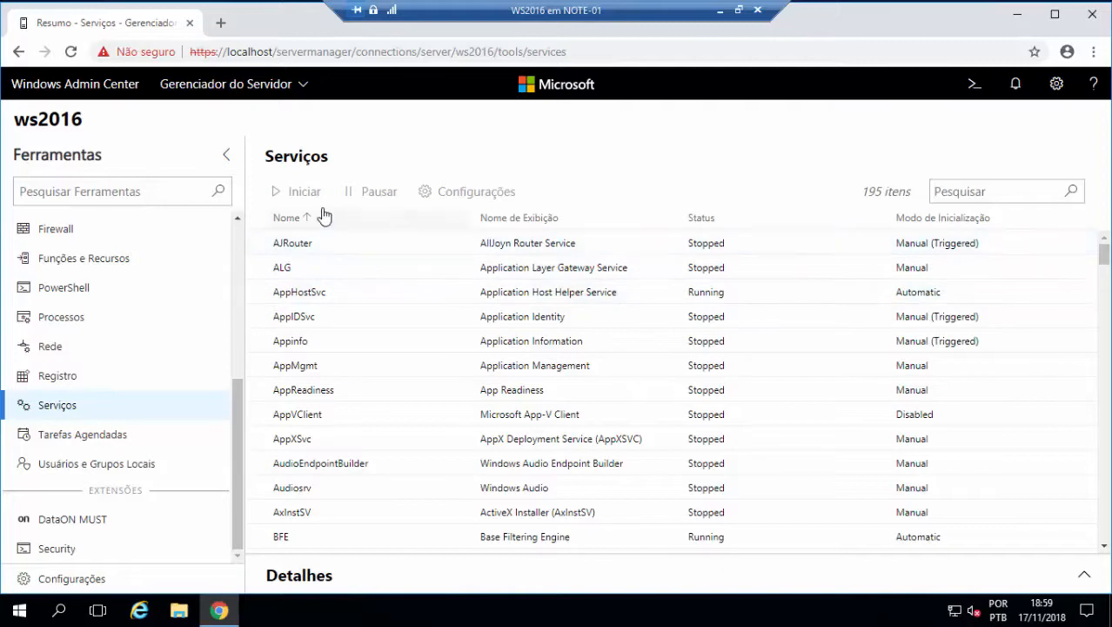
# - Return to all connections and open the available gateway extensions in the Windows Admin Center settings
pyautogui.click(119, 90)
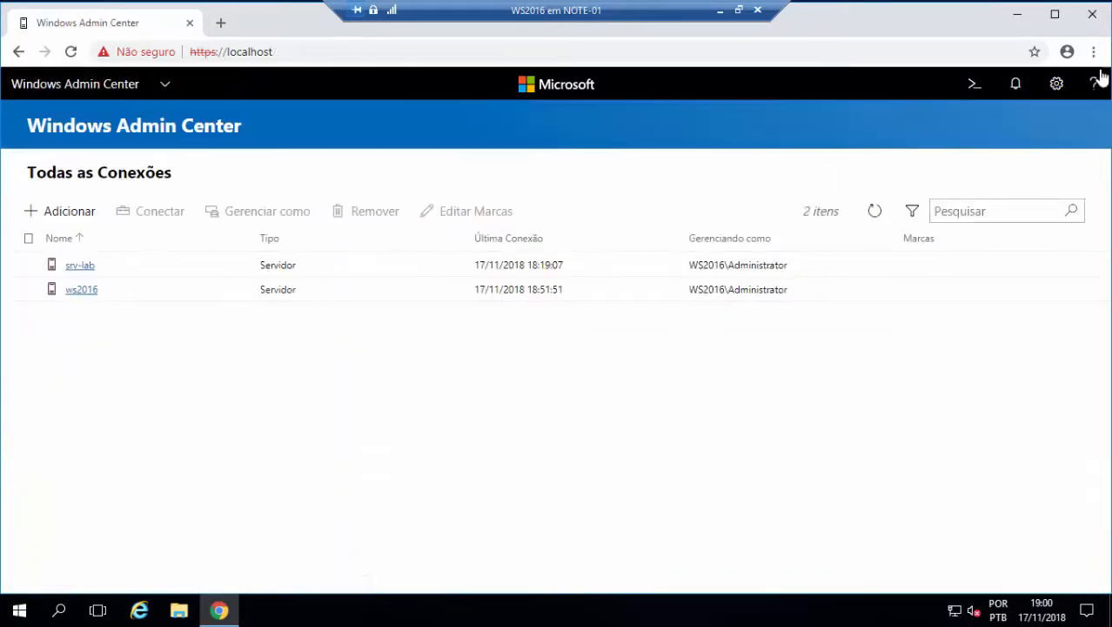
pyautogui.click(1058, 86)
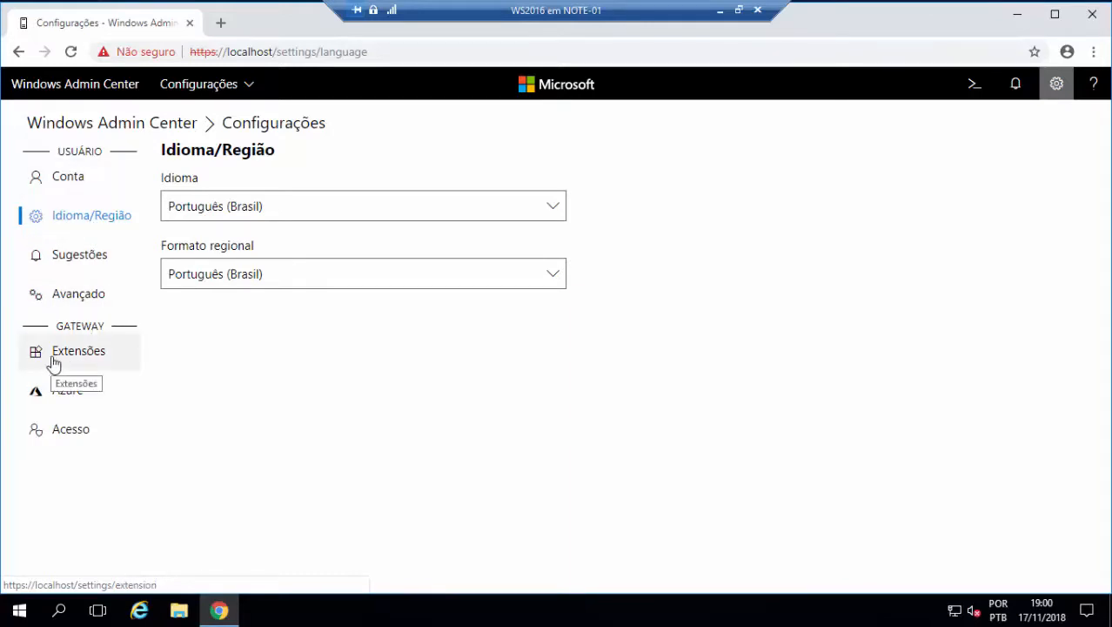
pyautogui.click(82, 363)
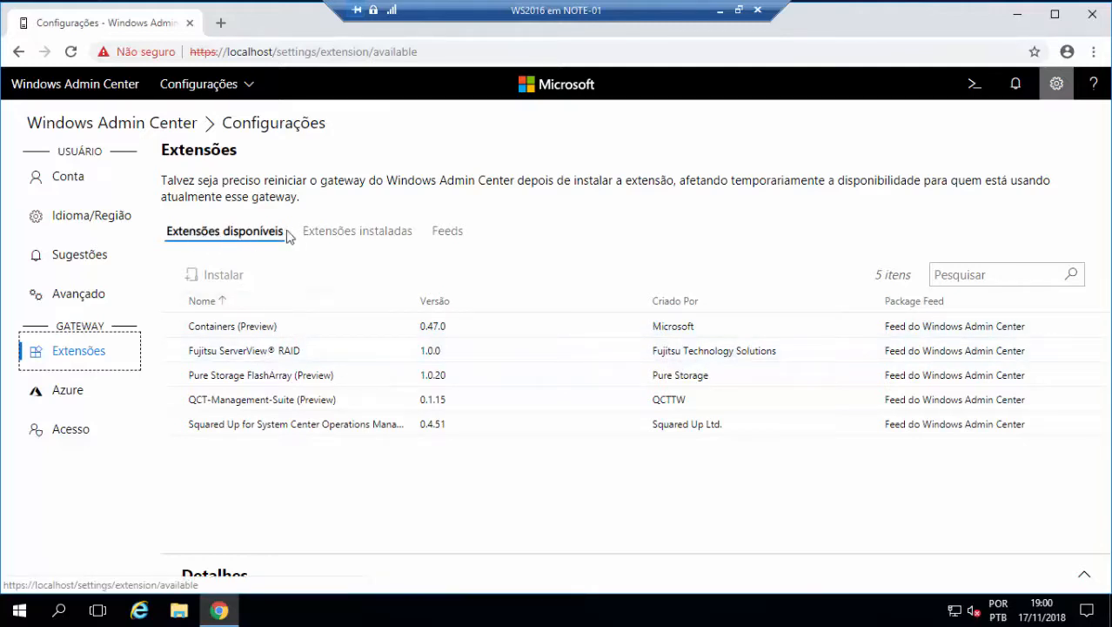
# - Select the Fujitsu ServerView RAID extension and read its description and requirements in the details
pyautogui.click(218, 353)
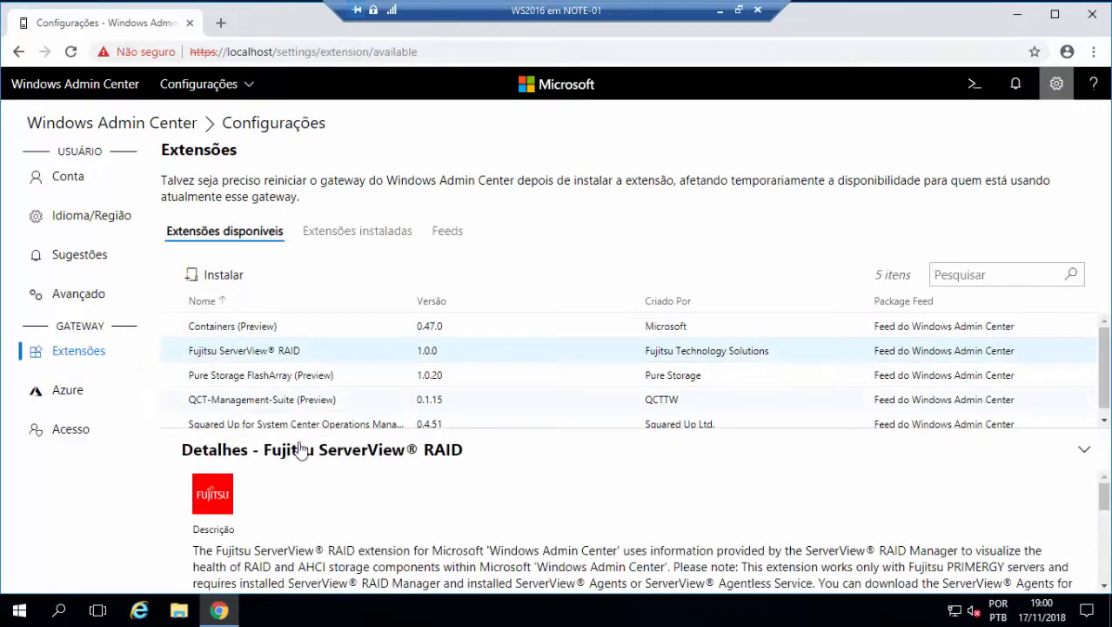
pyautogui.scroll(-1, 361, 496)
pyautogui.moveTo(423, 502); pyautogui.dragTo(294, 501)
pyautogui.scroll(1, 345, 521)
pyautogui.scroll(-1, 366, 529)
pyautogui.click(255, 510)
pyautogui.moveTo(230, 518)
pyautogui.mouseDown()
pyautogui.moveTo(485, 495)
pyautogui.moveTo(220, 501)
pyautogui.moveTo(206, 486)
pyautogui.mouseUp()
pyautogui.scroll(1, 294, 502)
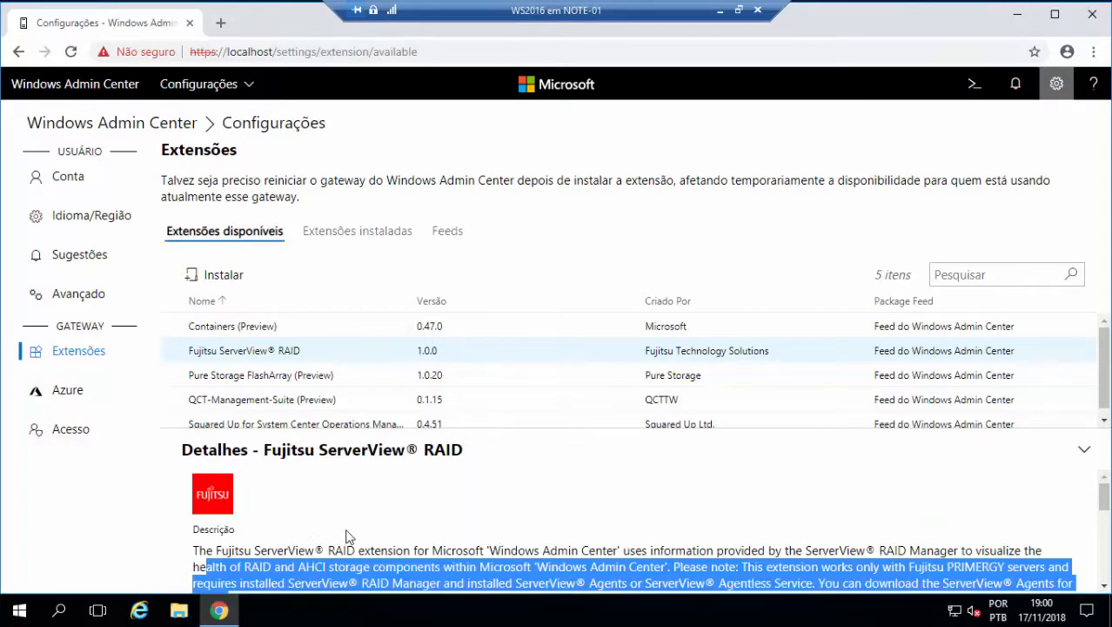
pyautogui.scroll(-1, 339, 480)
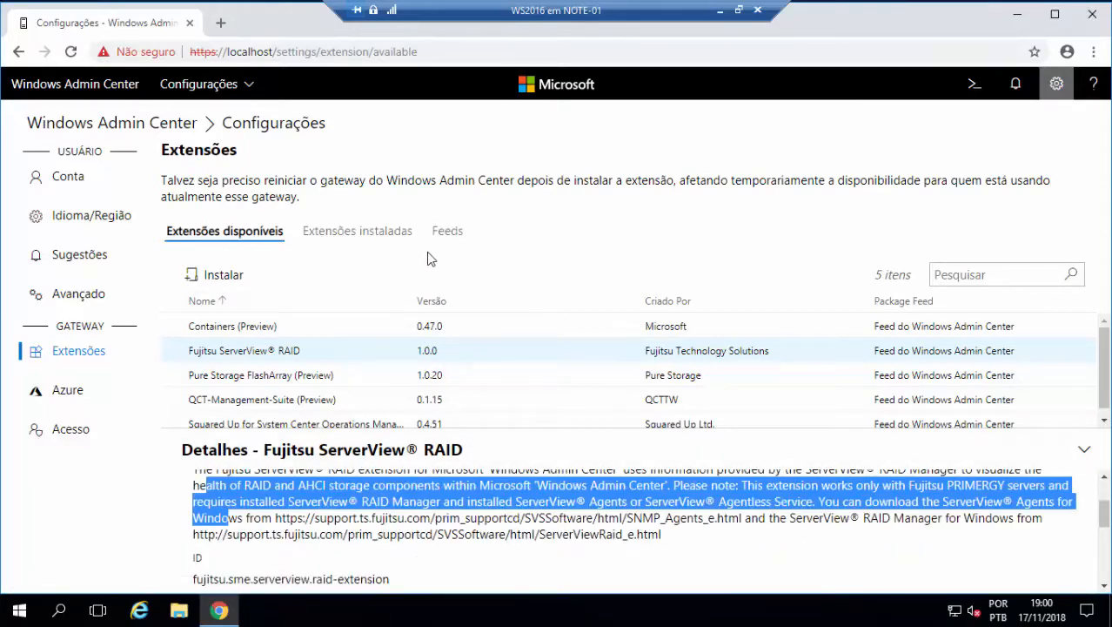
# - Browse the installed extensions and examine the update offered for msft.sme.containers
pyautogui.click(371, 242)
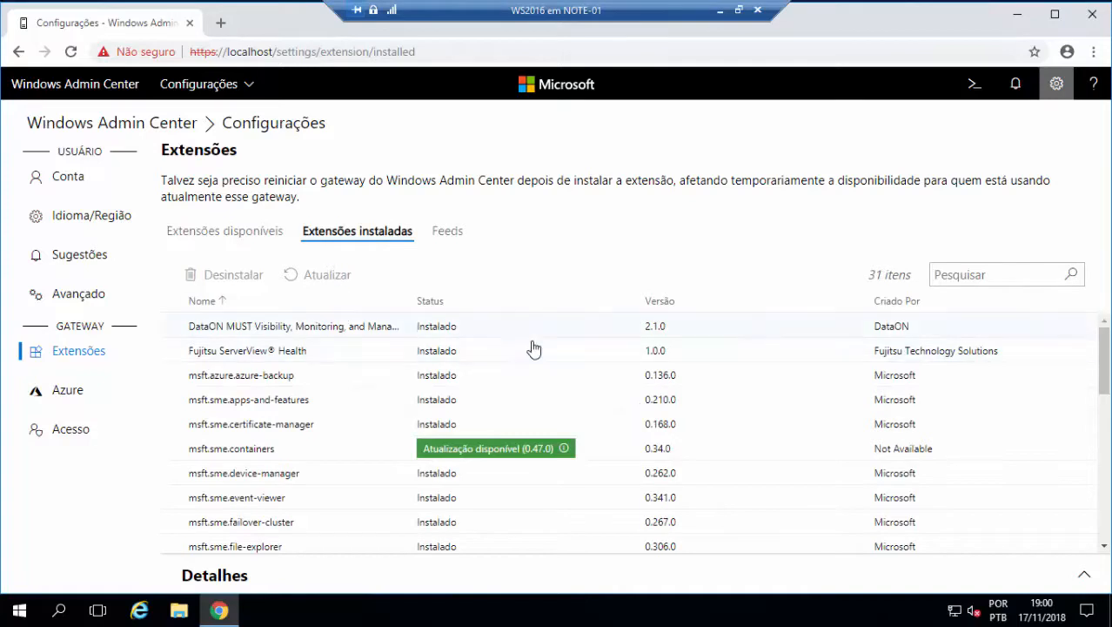
pyautogui.scroll(-4, 554, 428)
pyautogui.scroll(4, 553, 428)
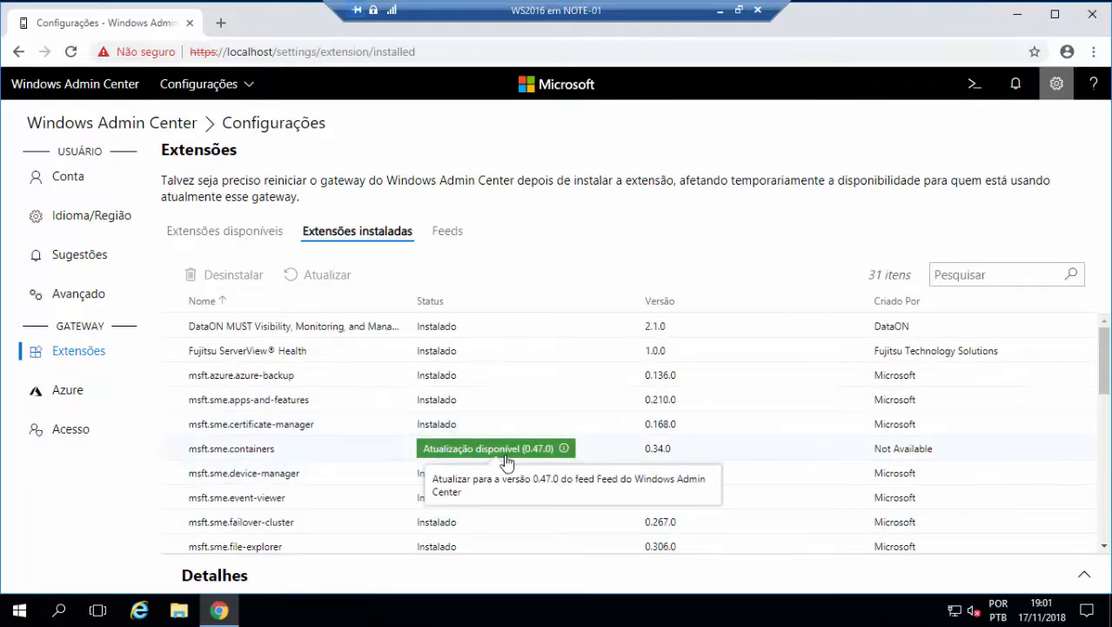
pyautogui.moveTo(537, 457)
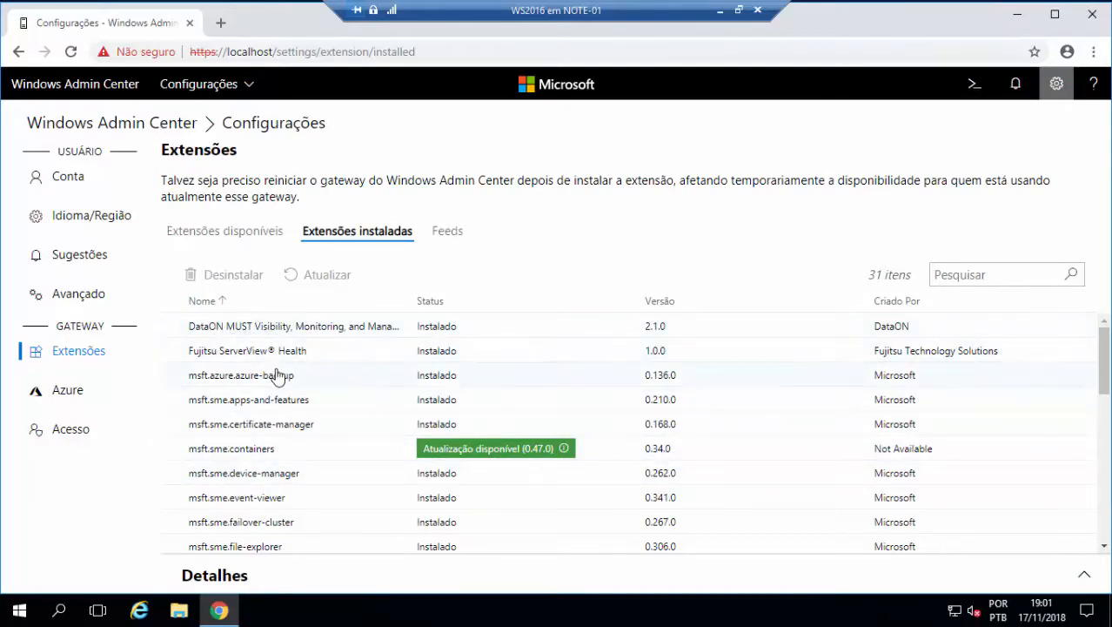
pyautogui.scroll(-6, 293, 385)
pyautogui.scroll(-3, 310, 438)
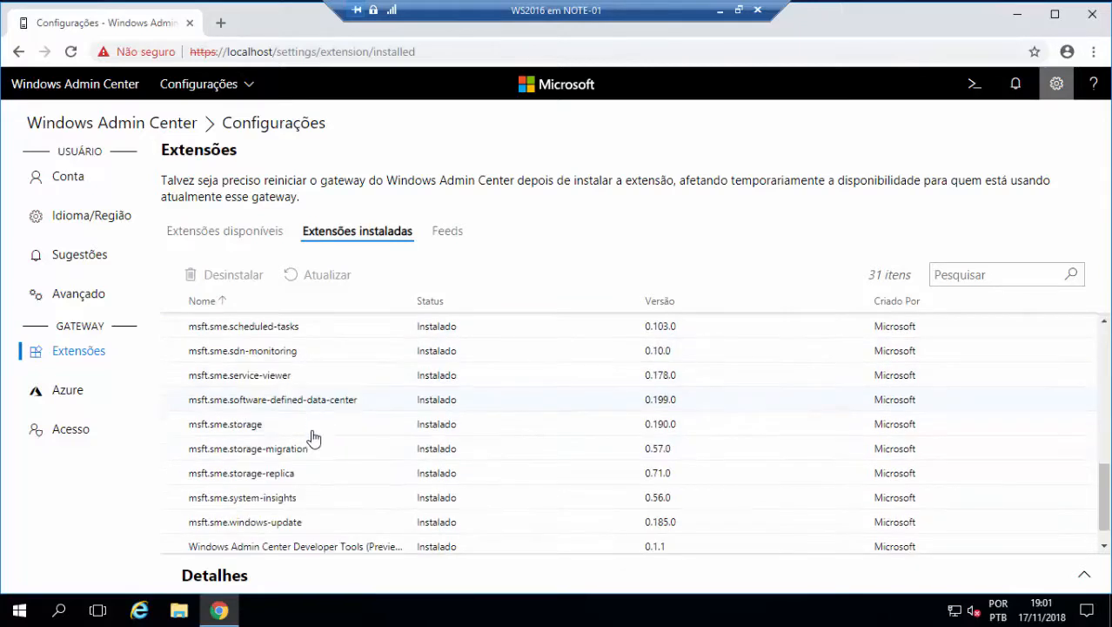
pyautogui.scroll(8, 318, 452)
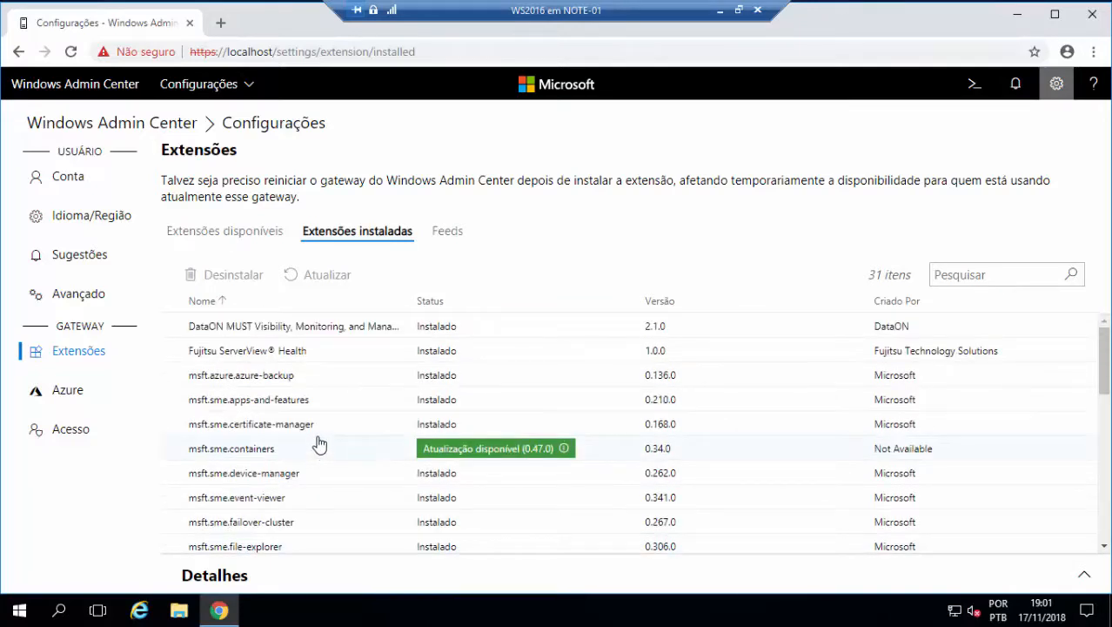
# - Open the language and region settings and view the available interface languages without changing the selection
pyautogui.click(87, 222)
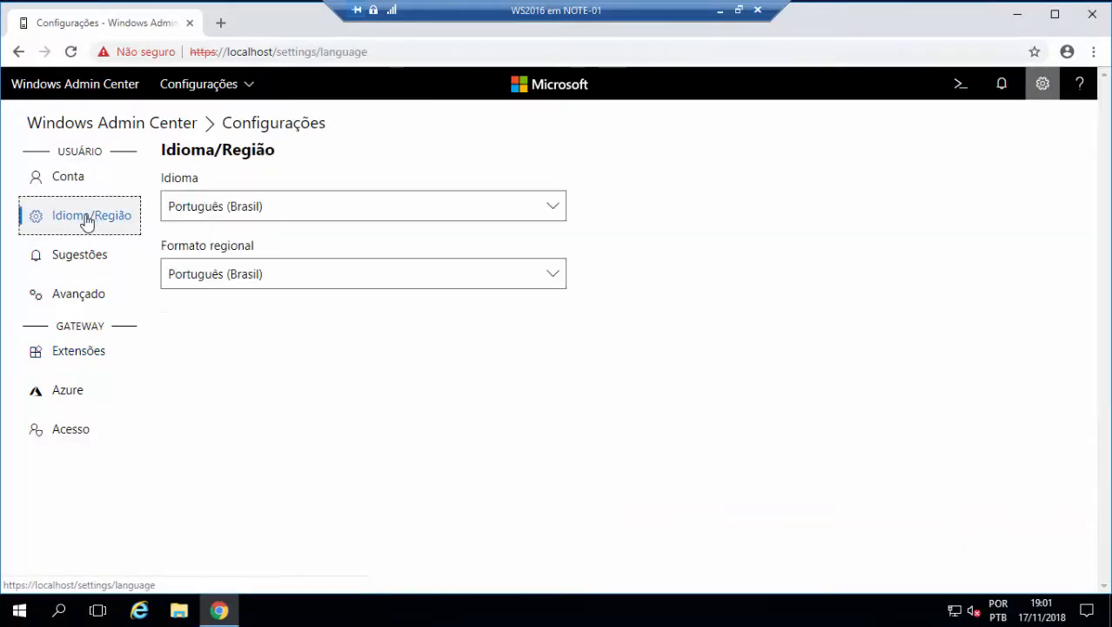
pyautogui.click(324, 209)
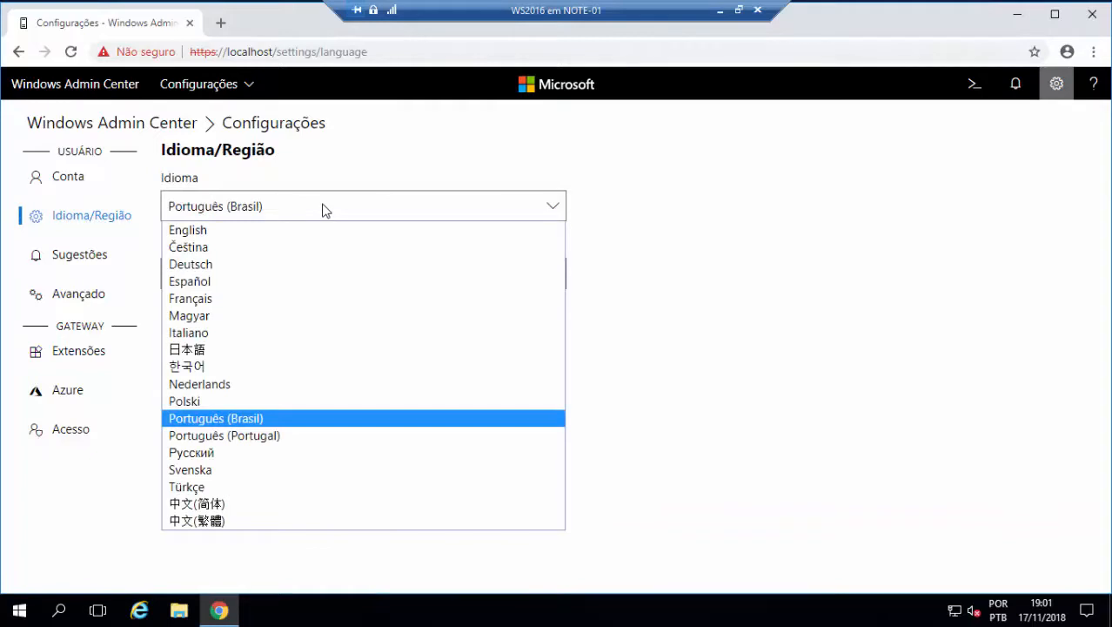
pyautogui.click(802, 225)
# - Connect to the srv-lab server from all connections using another account, entering srv-lab\administrador as the user name and the account password
pyautogui.click(99, 91)
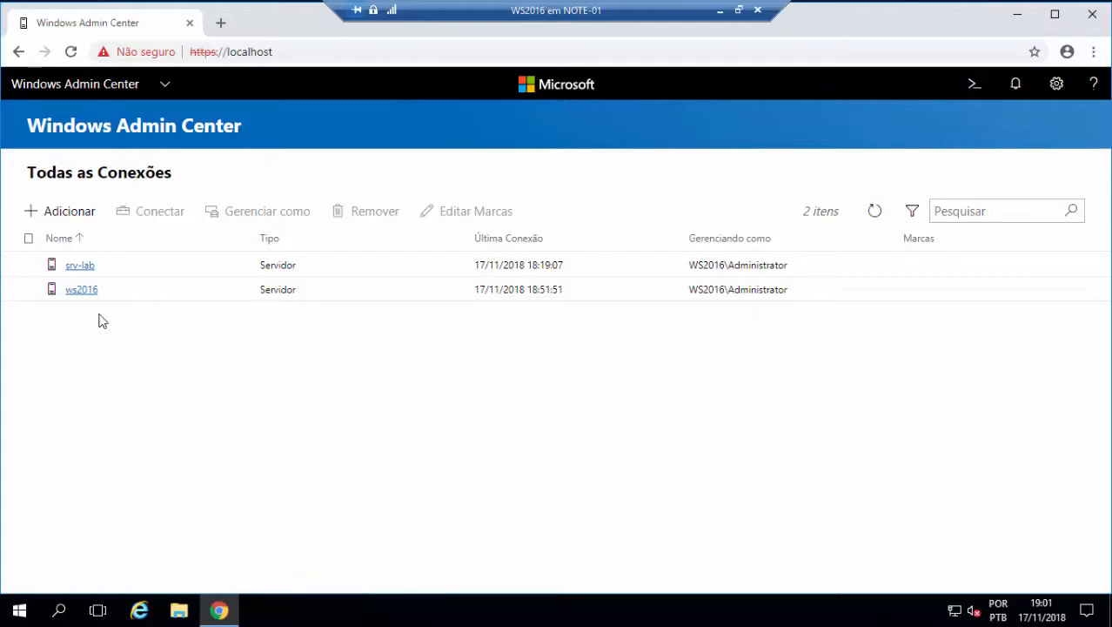
pyautogui.click(80, 266)
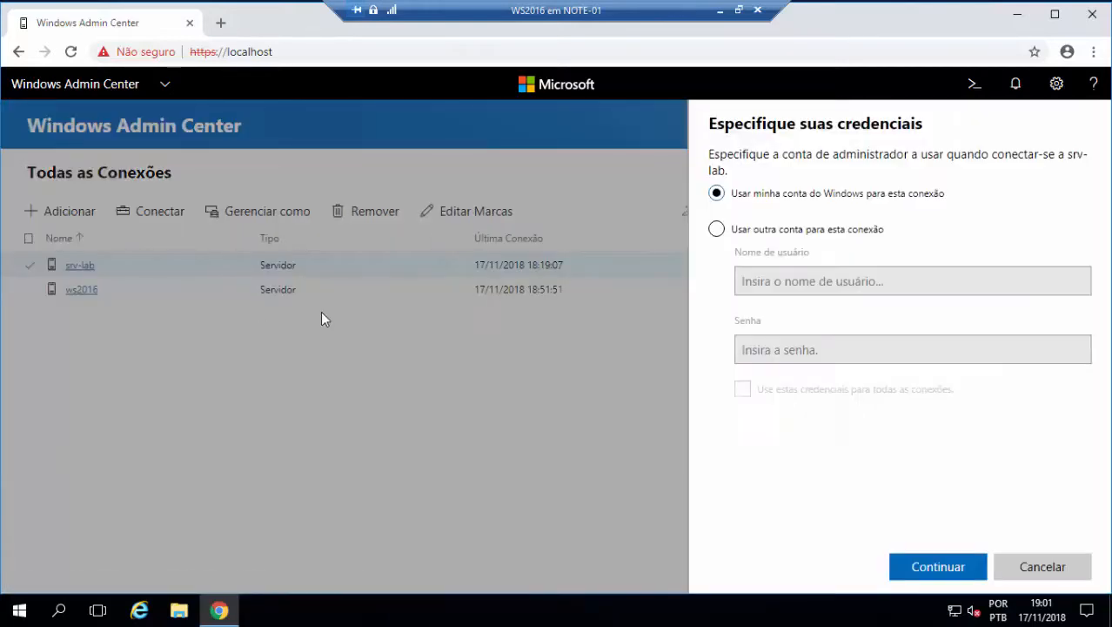
pyautogui.click(717, 230)
pyautogui.click(811, 284)
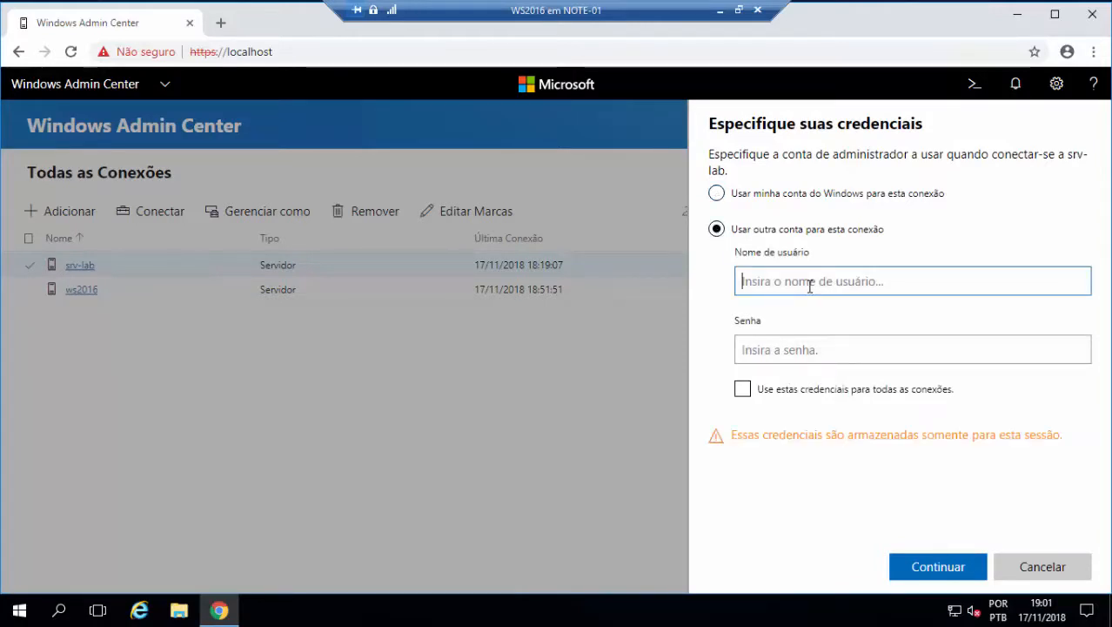
pyautogui.write('srv')
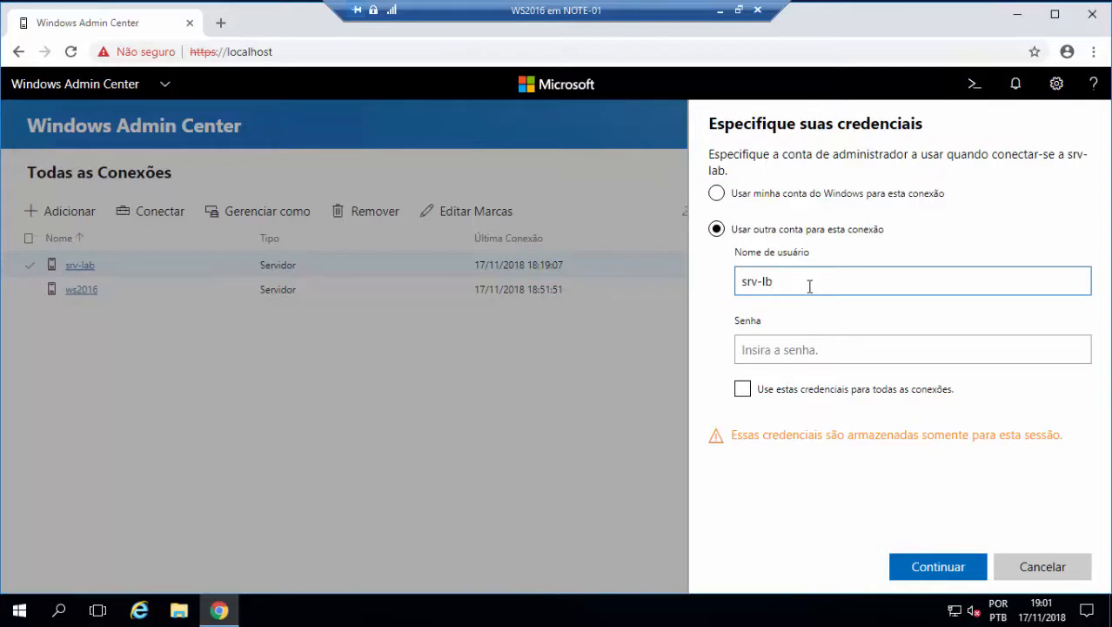
pyautogui.write('-lab\\administrador')
pyautogui.press('Tab')
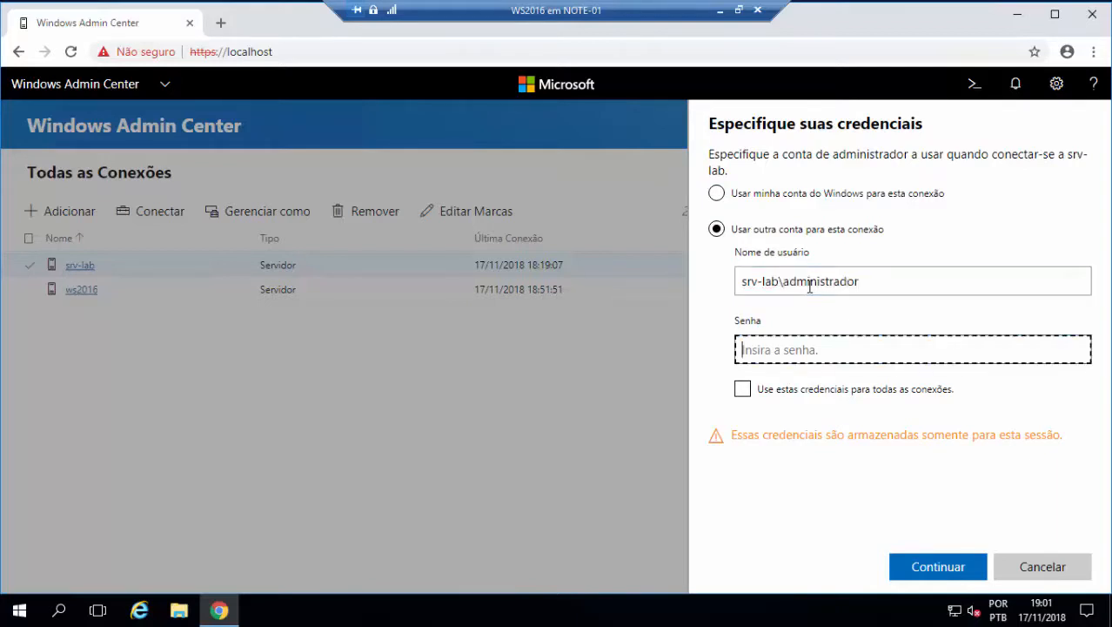
pyautogui.write('********')
pyautogui.press('Return')
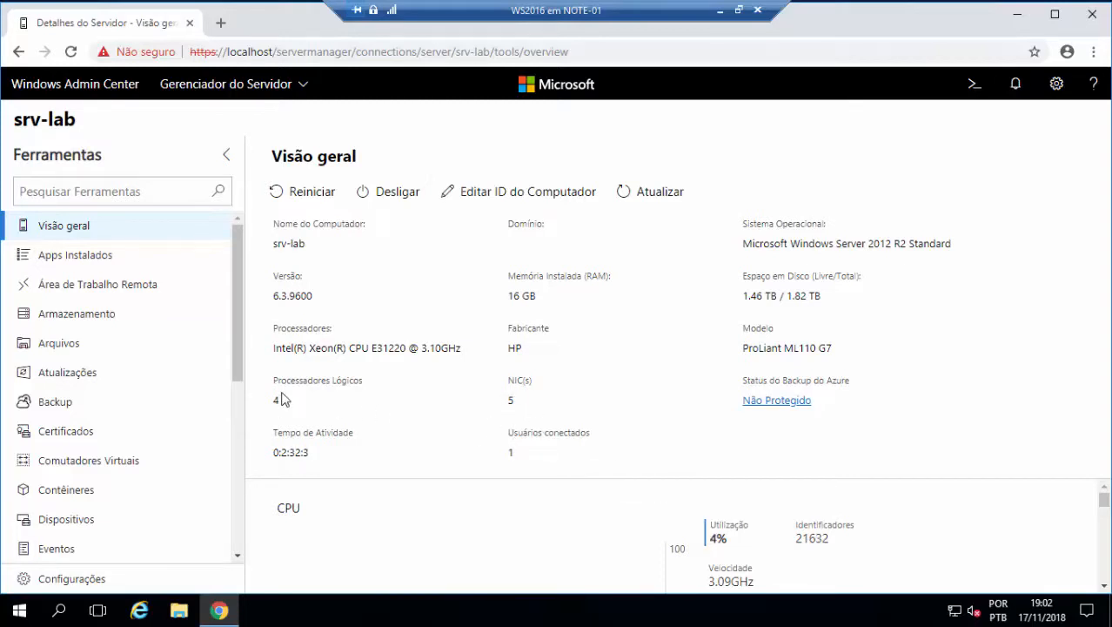
# - Enlarge the CPU chart area of the srv-lab overview and look through the tools offered for this server
pyautogui.moveTo(614, 476); pyautogui.dragTo(660, 296)
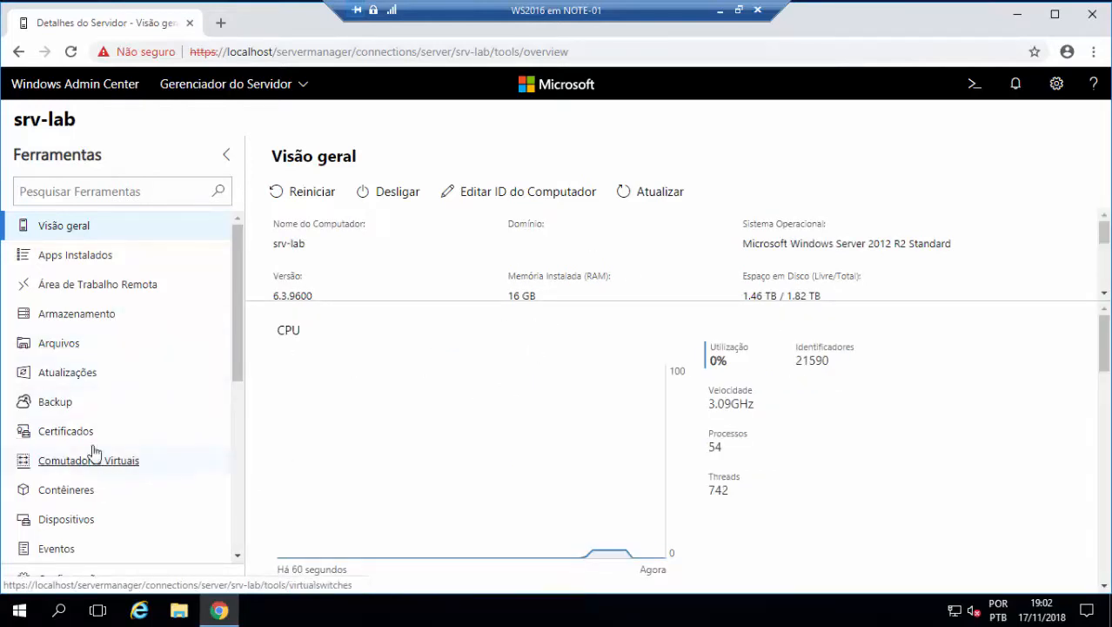
pyautogui.scroll(-1, 102, 370)
pyautogui.scroll(-2, 103, 374)
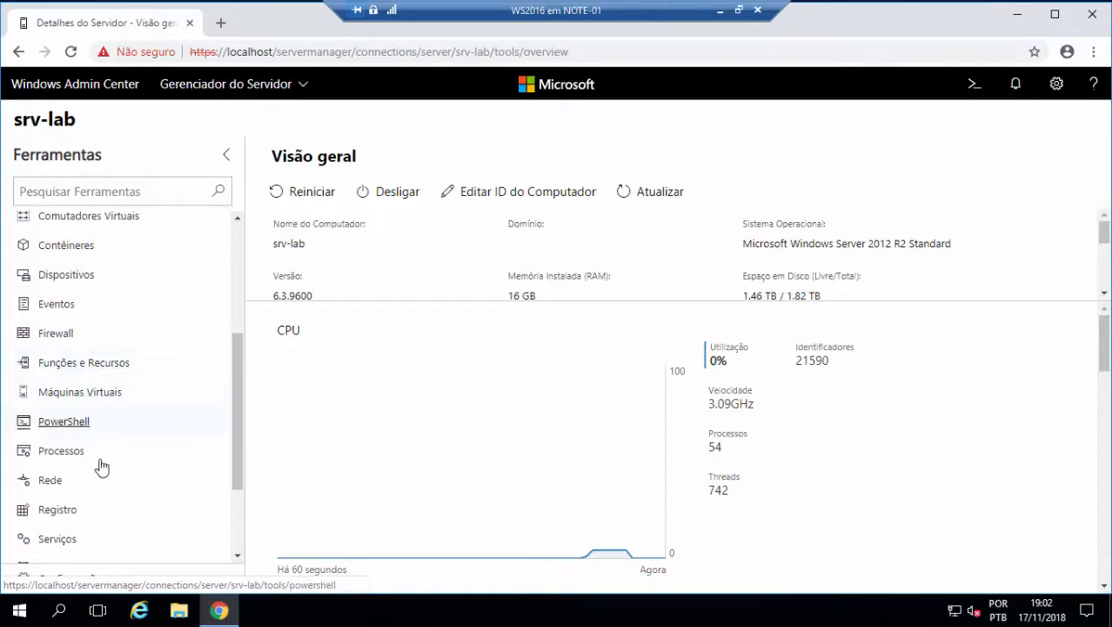
pyautogui.scroll(2, 124, 390)
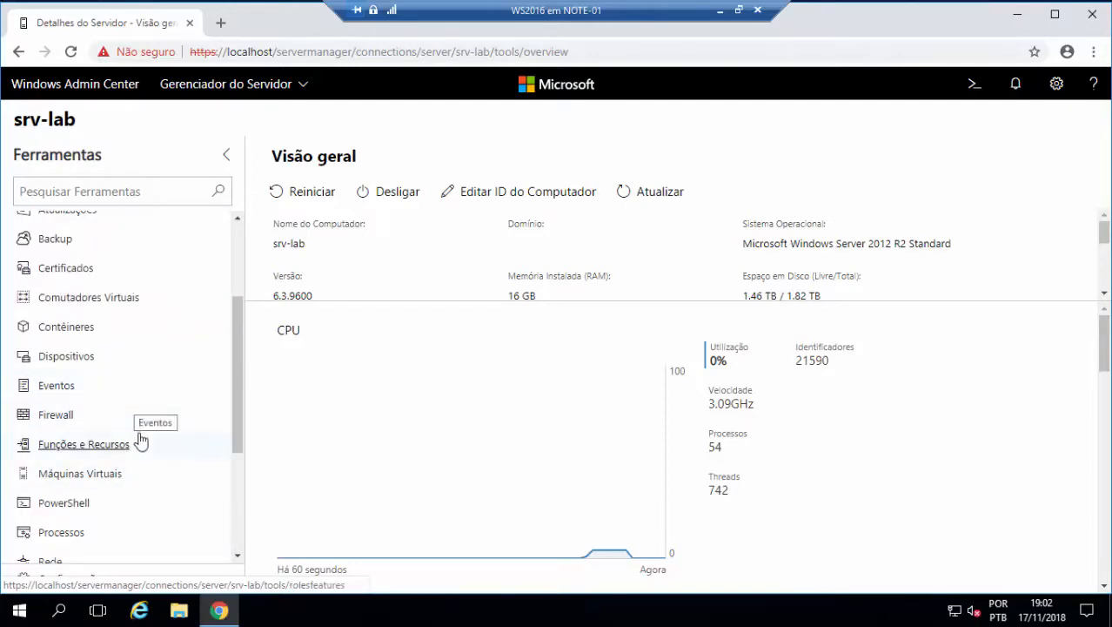
# - View the virtual switches of srv-lab and open the summary of its virtual machines
pyautogui.click(113, 307)
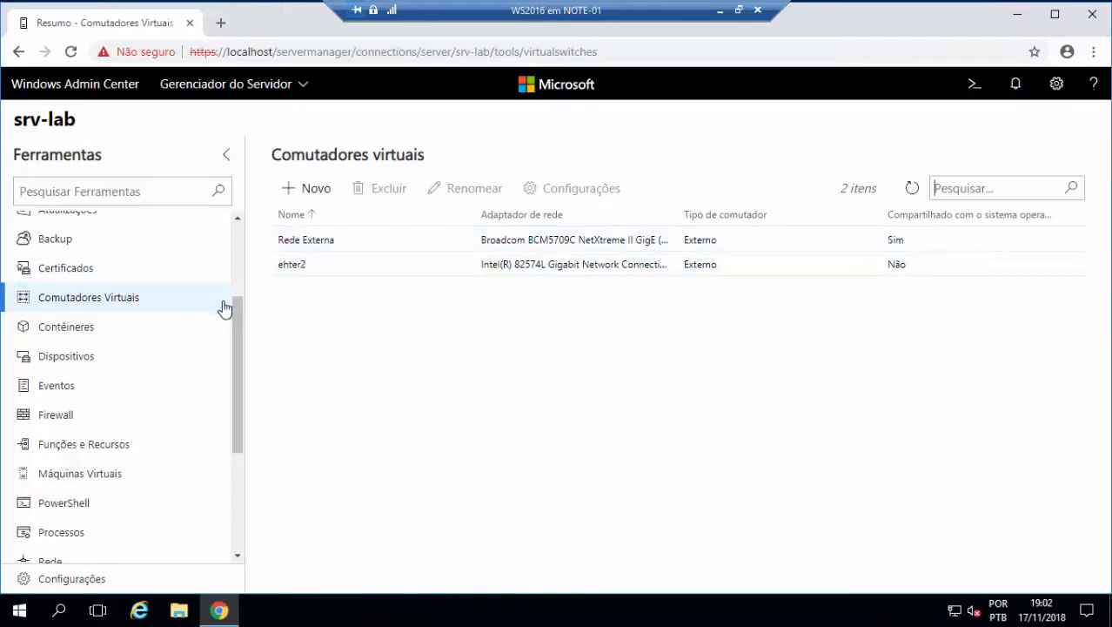
pyautogui.click(94, 476)
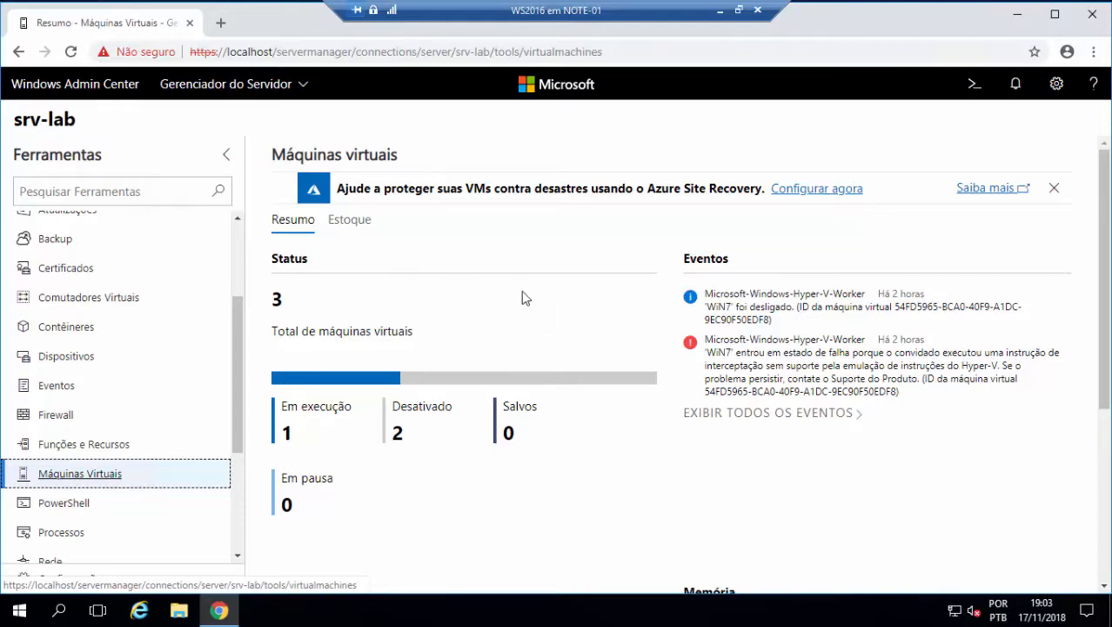
# - Examine the virtual machine status summary of srv-lab: the total and the running, powered-off, saved and paused machines
pyautogui.click(280, 298)
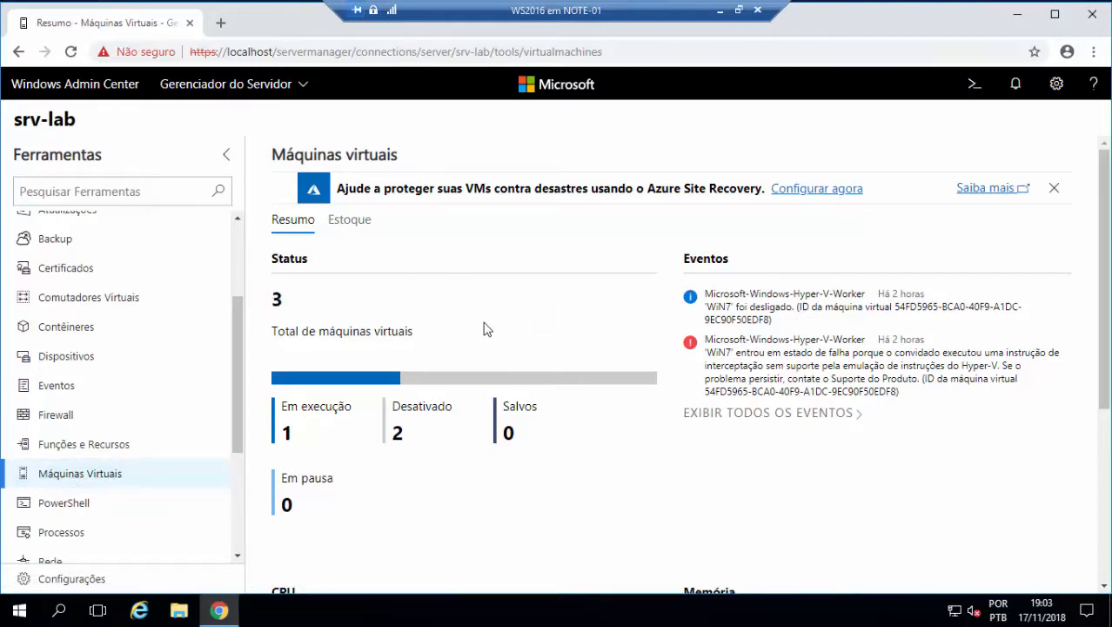
pyautogui.scroll(-1, 463, 362)
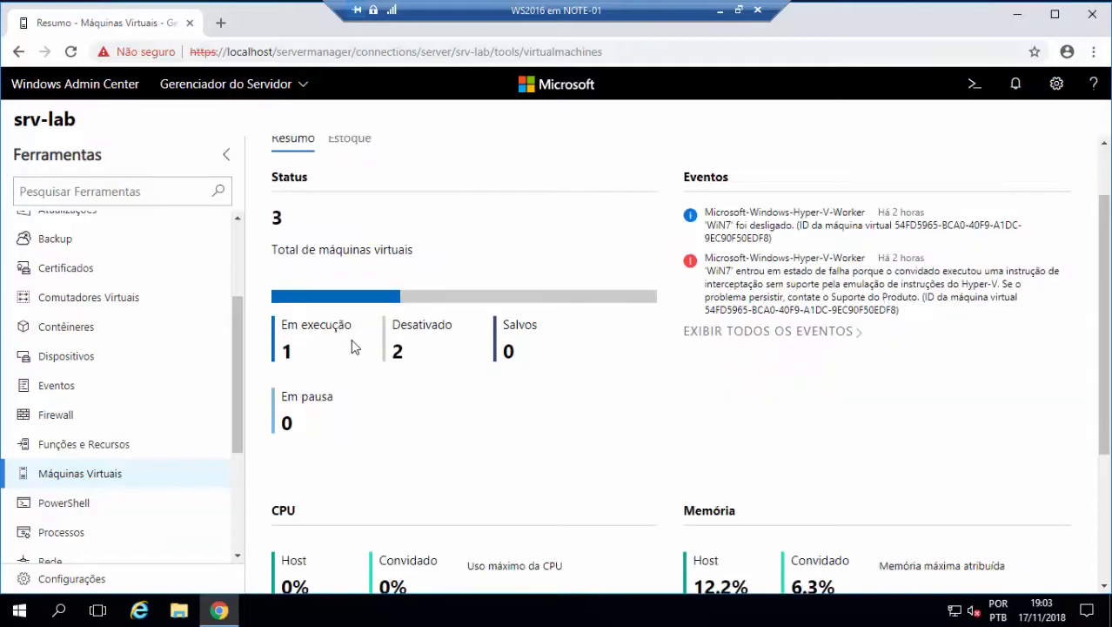
pyautogui.doubleClick(287, 352)
pyautogui.click(410, 351)
pyautogui.doubleClick(410, 352)
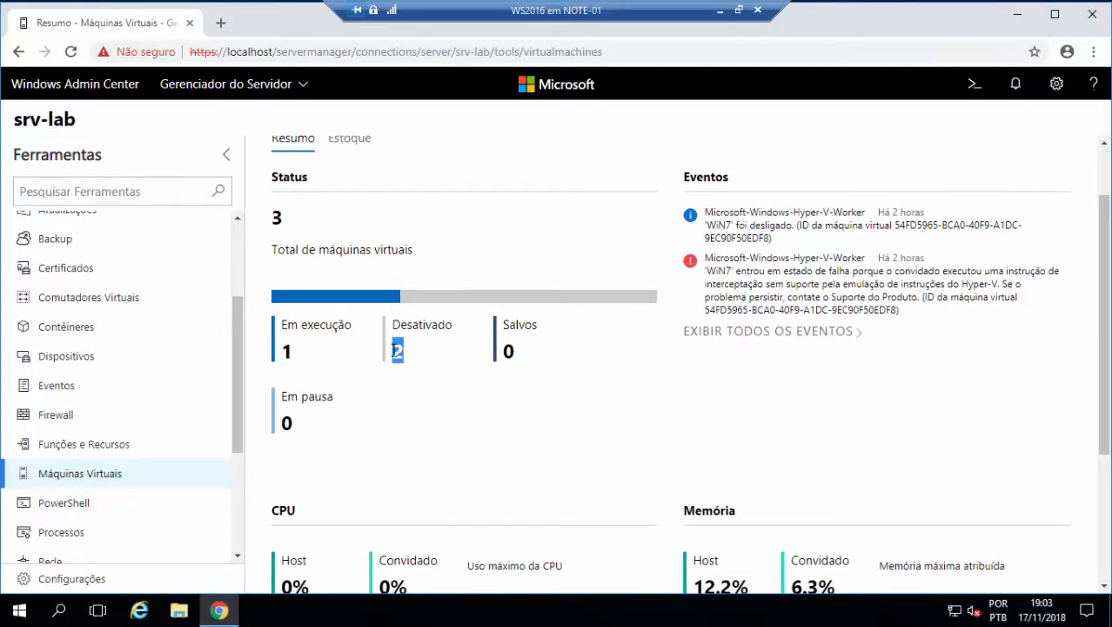
pyautogui.doubleClick(508, 351)
pyautogui.click(294, 423)
pyautogui.doubleClick(284, 422)
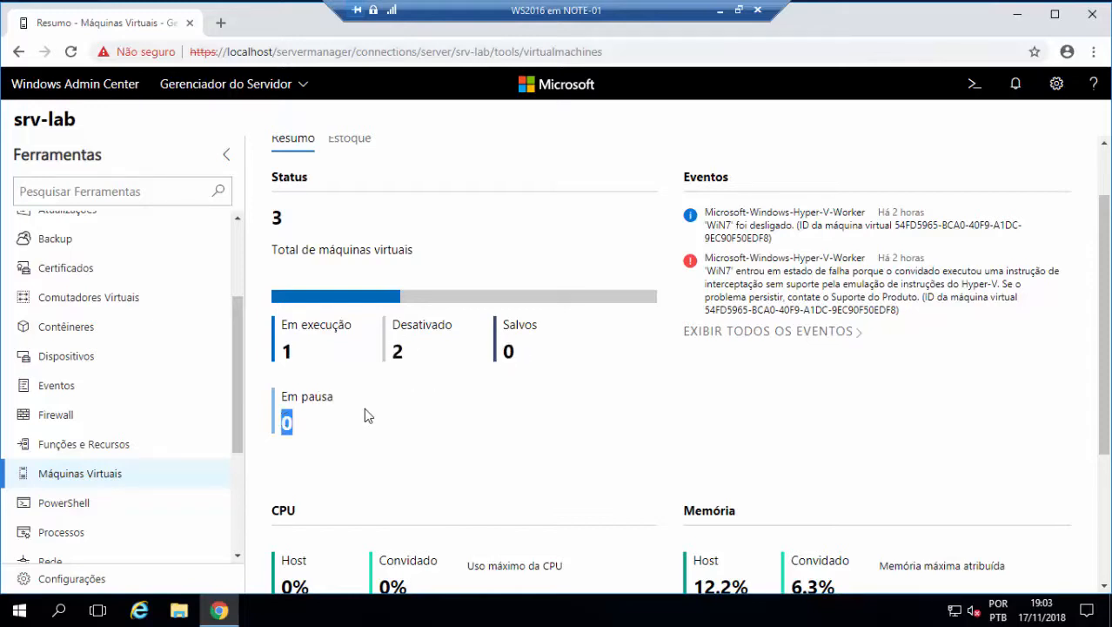
# - Review the CPU usage of the host and the guests, including the share used by the ZABBIX01 virtual machine
pyautogui.scroll(-1, 670, 376)
pyautogui.scroll(-2, 683, 354)
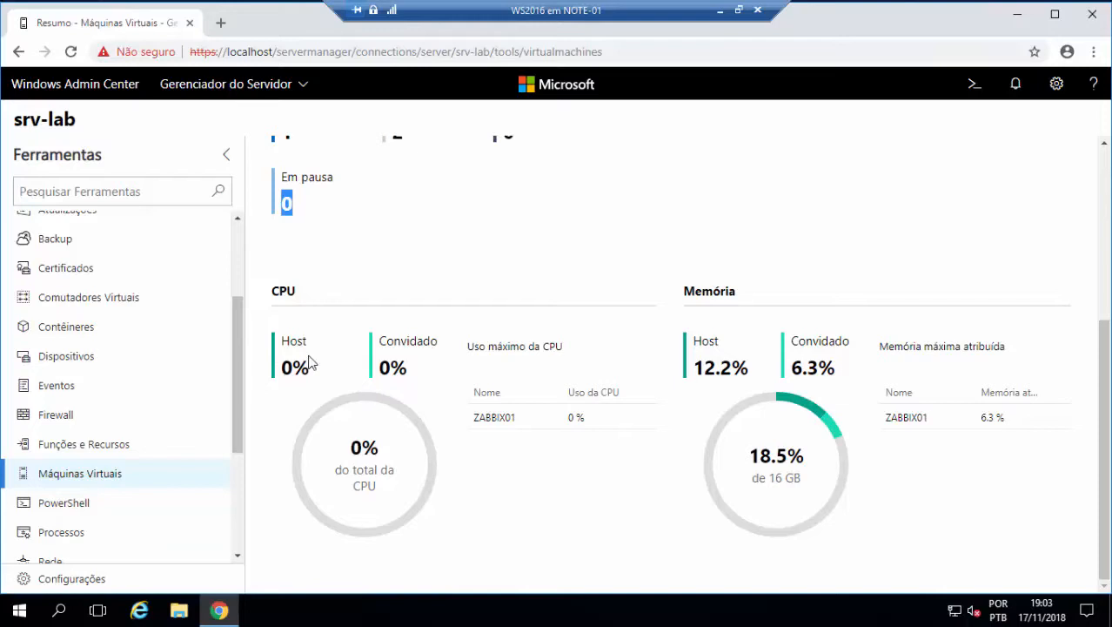
pyautogui.doubleClick(286, 366)
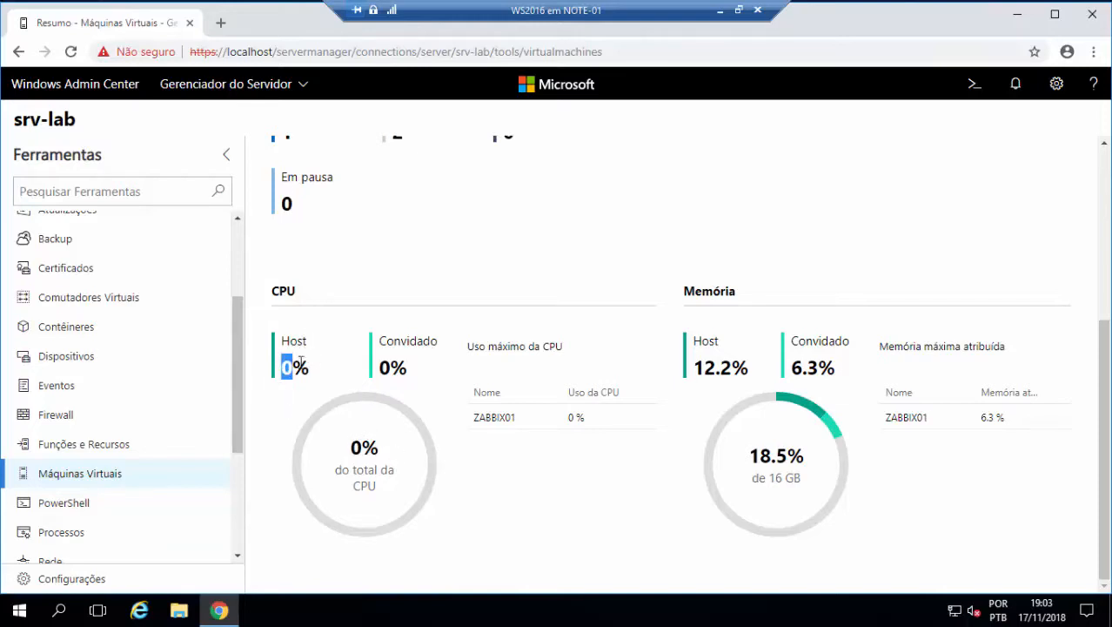
pyautogui.click(286, 366)
pyautogui.doubleClick(438, 344)
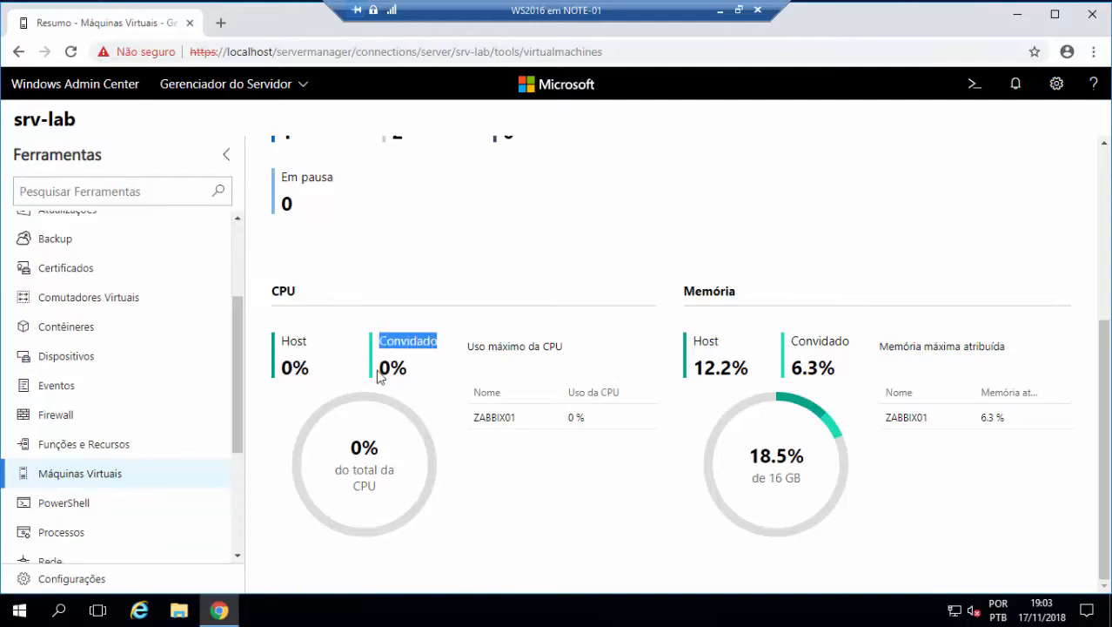
pyautogui.click(380, 374)
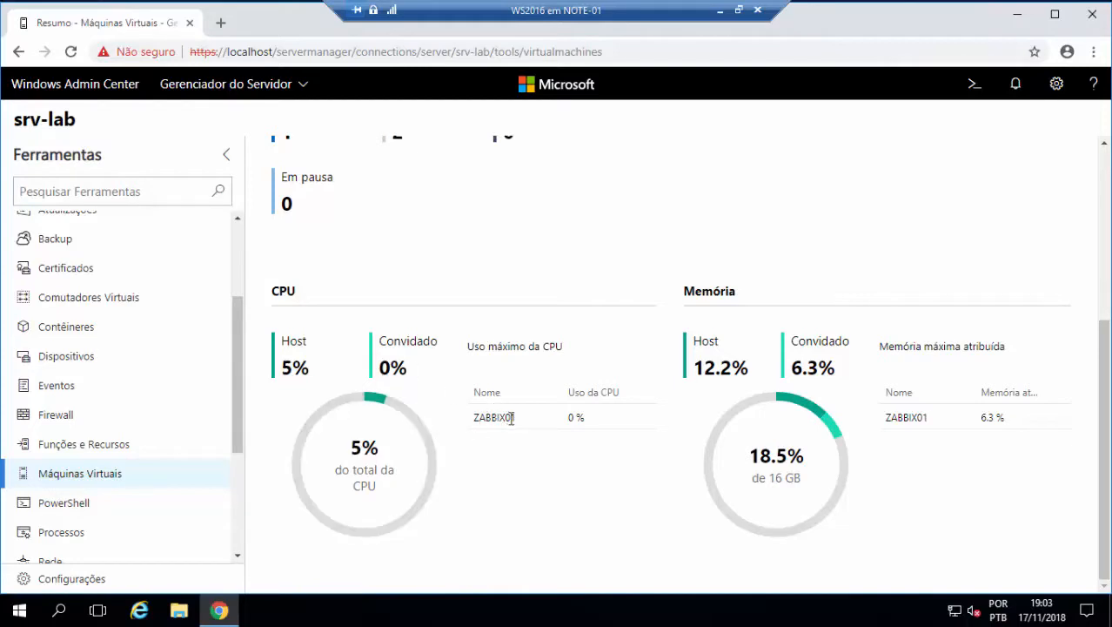
pyautogui.moveTo(474, 425); pyautogui.dragTo(511, 419)
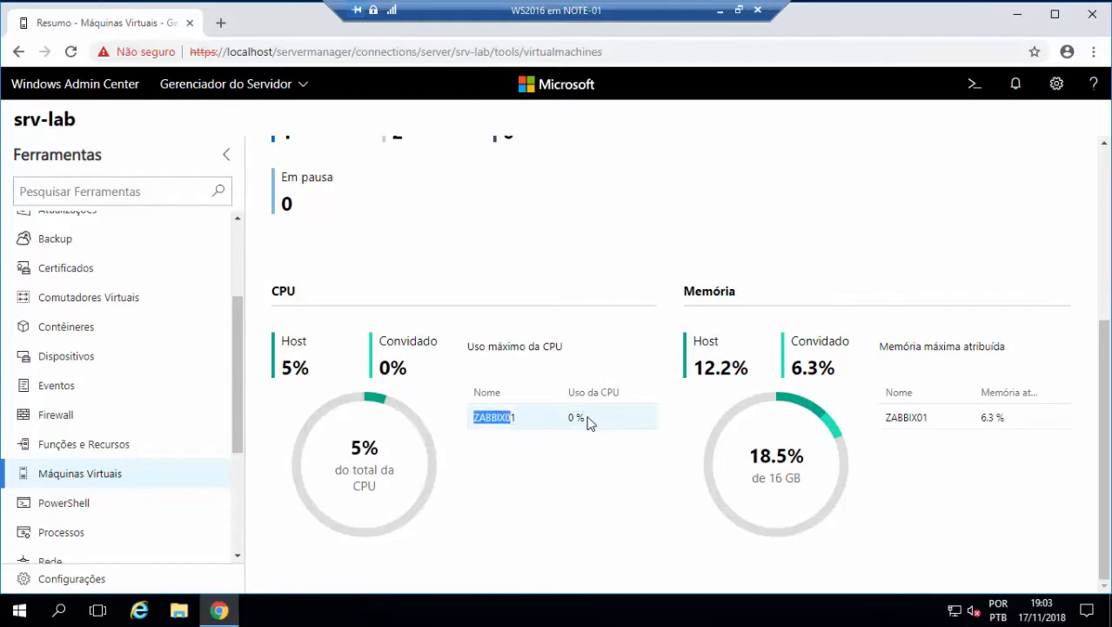
pyautogui.moveTo(586, 422); pyautogui.dragTo(565, 424)
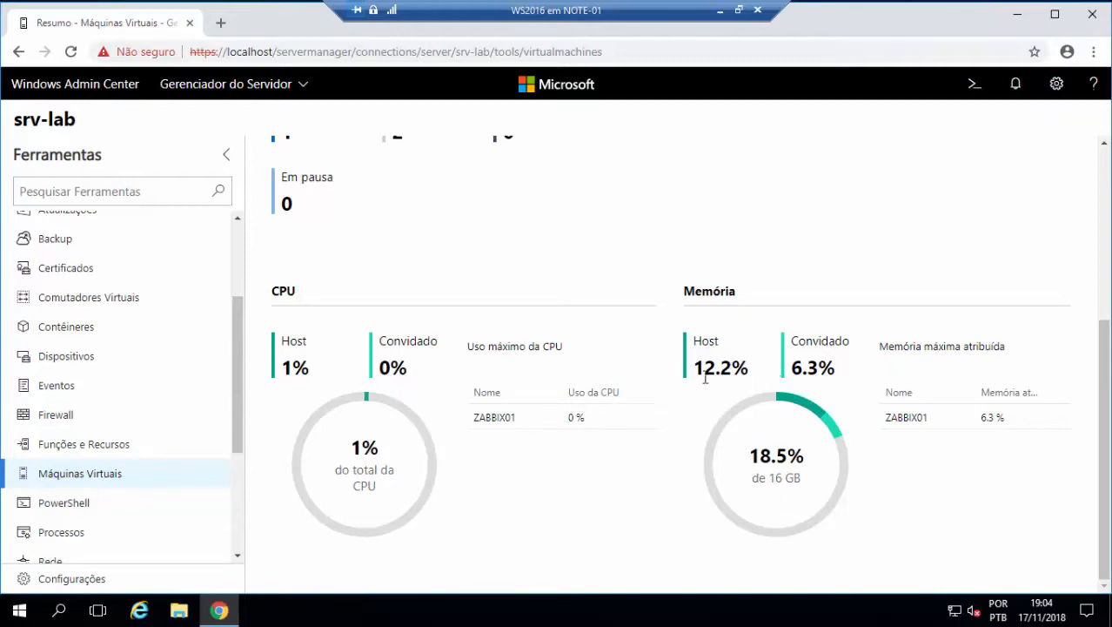
# - Review the memory usage of the host and the guests, including the memory assigned to ZABBIX01
pyautogui.moveTo(697, 370); pyautogui.dragTo(712, 369)
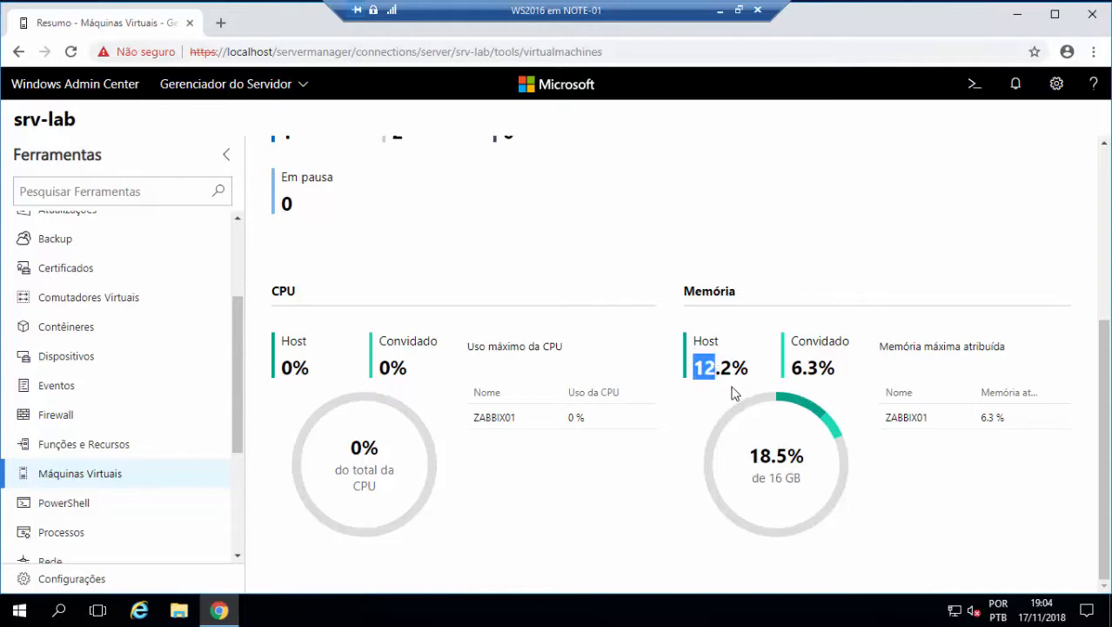
pyautogui.click(733, 367)
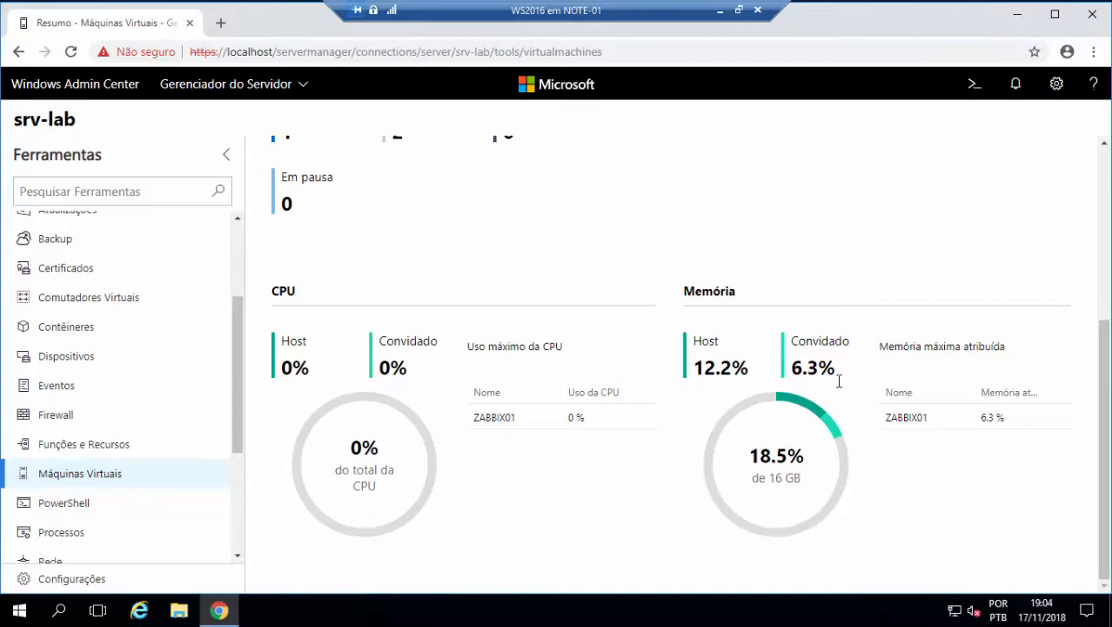
pyautogui.moveTo(1006, 416); pyautogui.dragTo(875, 429)
pyautogui.click(895, 423)
# - Look over the remaining srv-lab tools, return to the server overview and minimize the WS2016 remote session
pyautogui.scroll(-2, 198, 466)
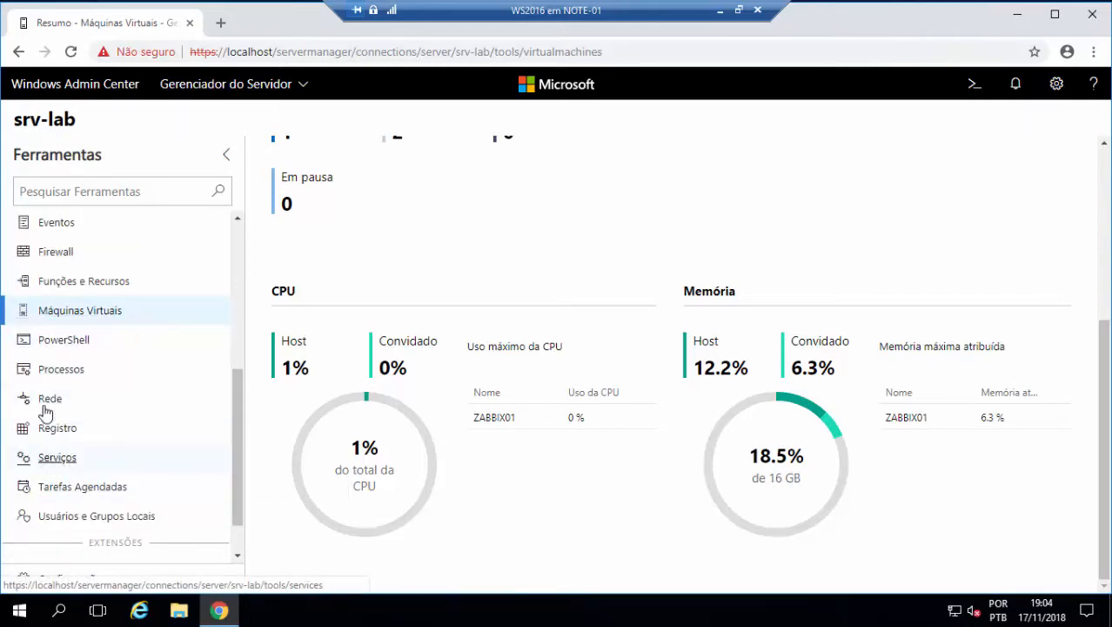
pyautogui.scroll(4, 55, 417)
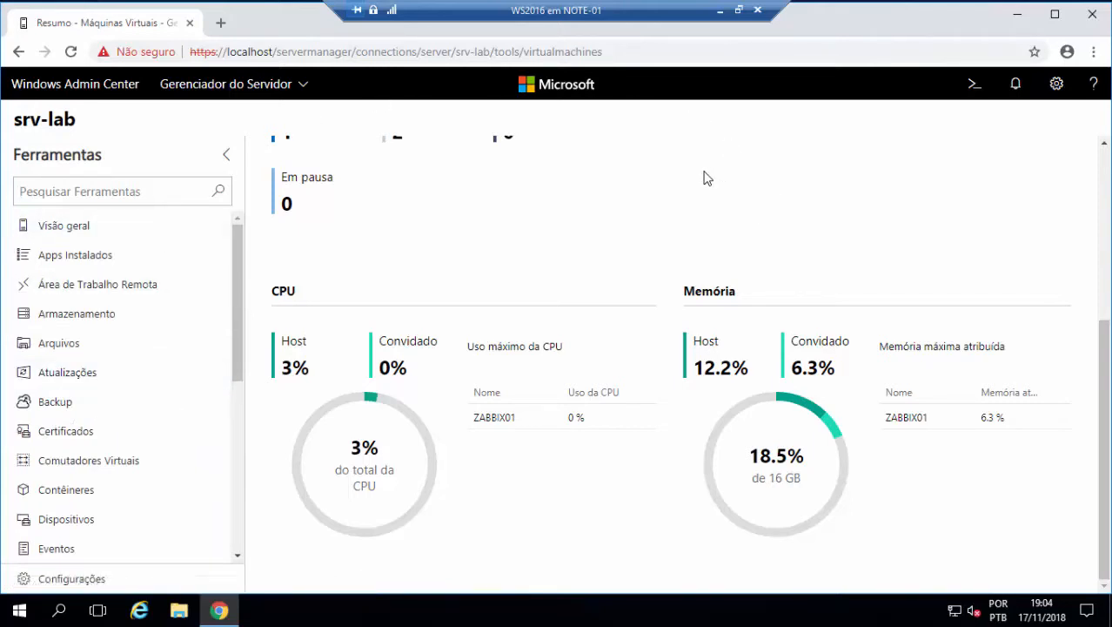
pyautogui.click(65, 228)
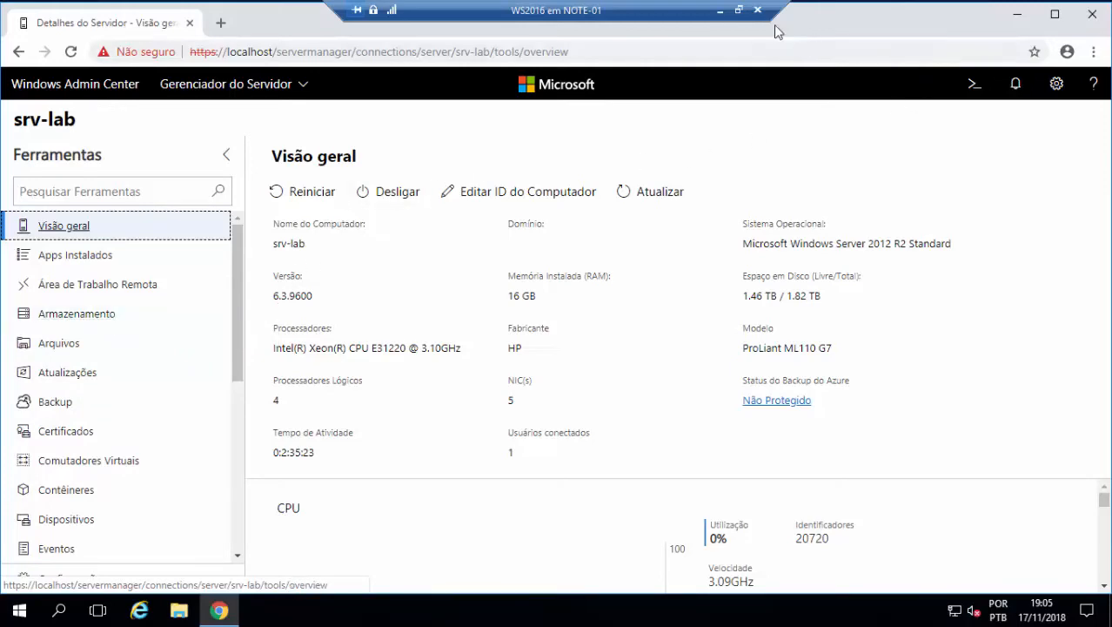
pyautogui.click(720, 11)
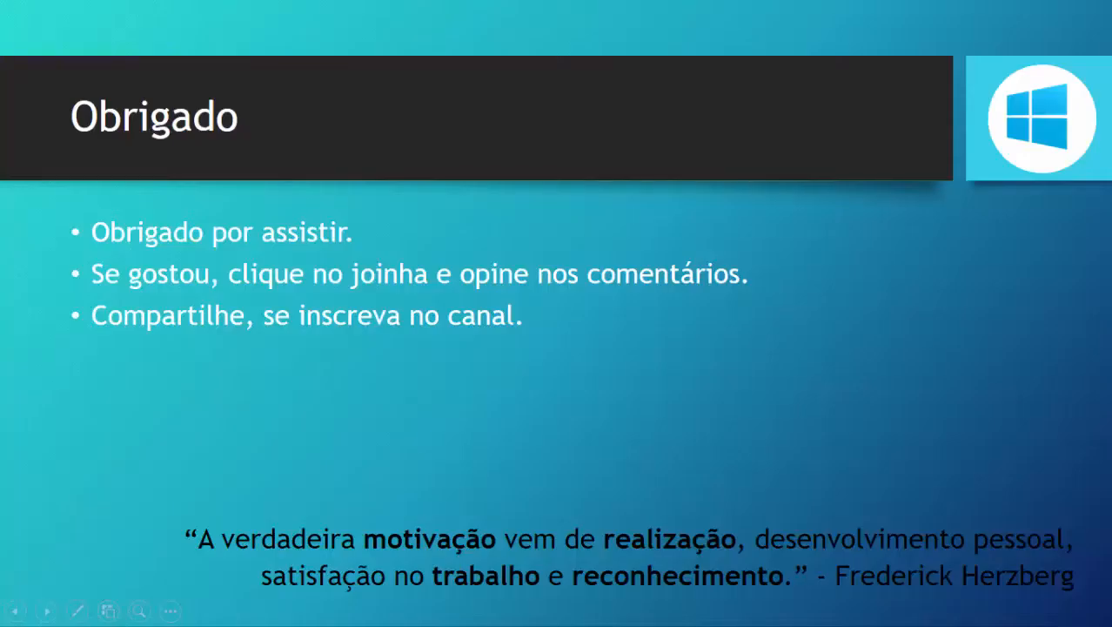